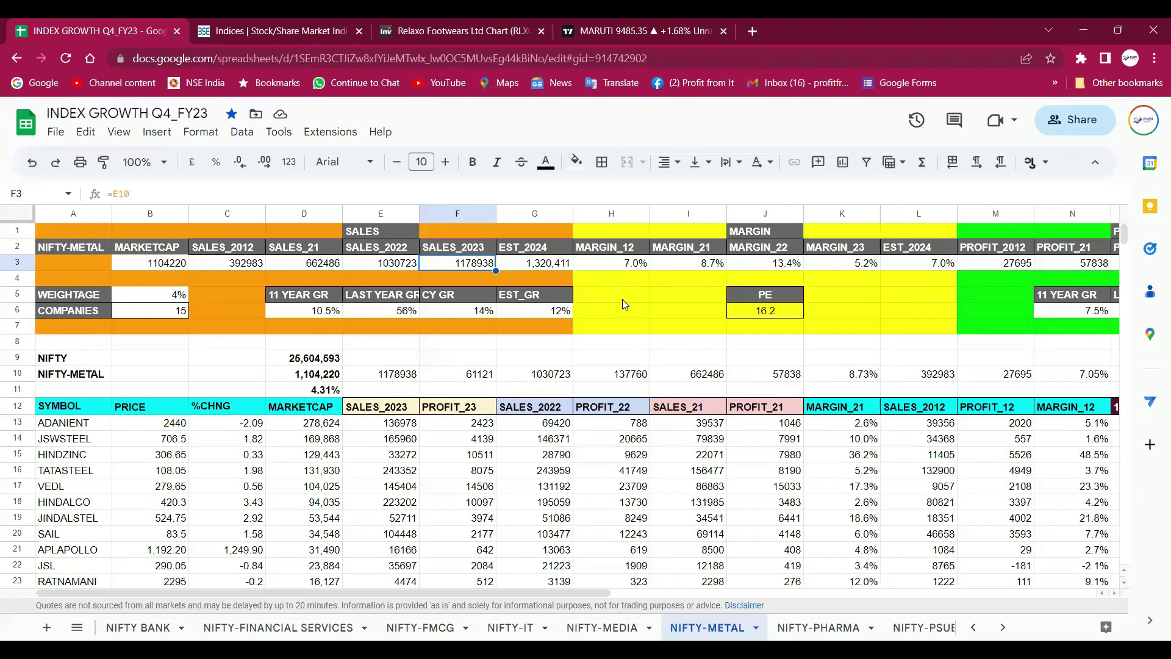
Examine the NIFTY-METAL weight calculation, 2023 sales, and the 11-year, last-year, current-year and estimated sales growth cells
left_click(330, 392)
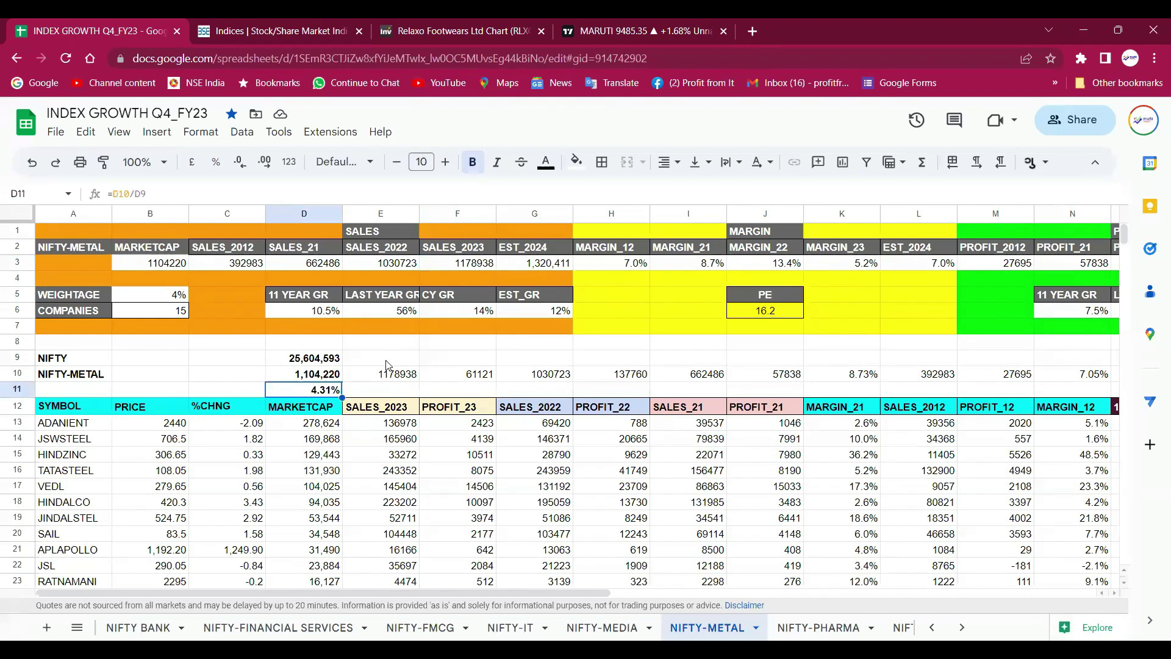
left_click(476, 267)
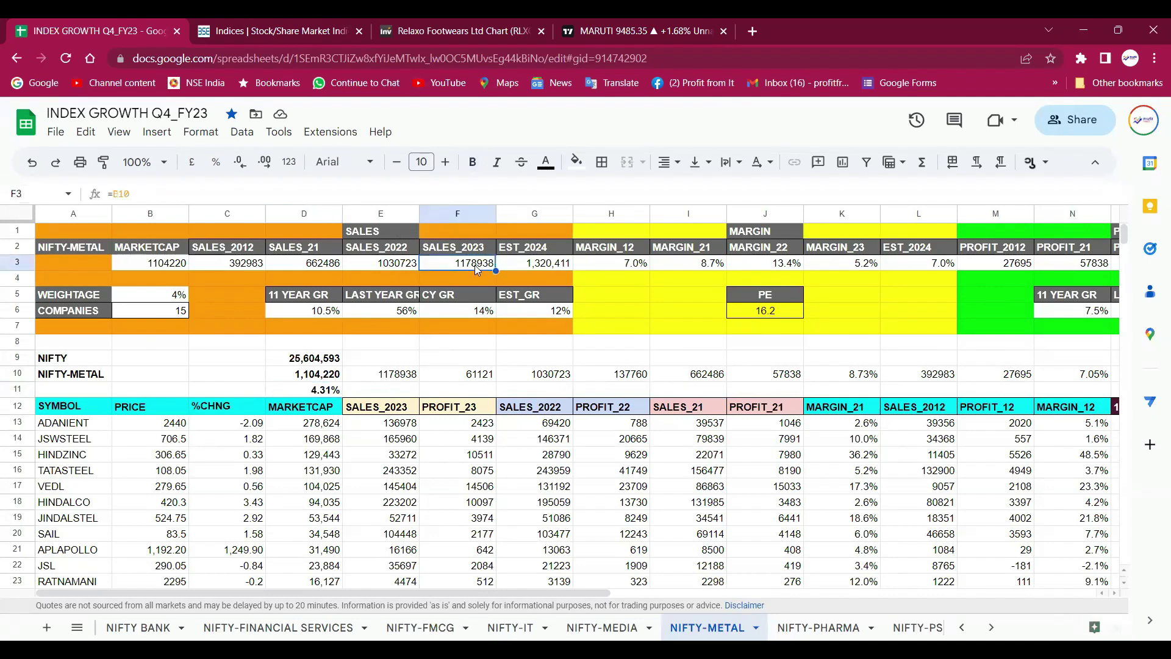
left_click(323, 314)
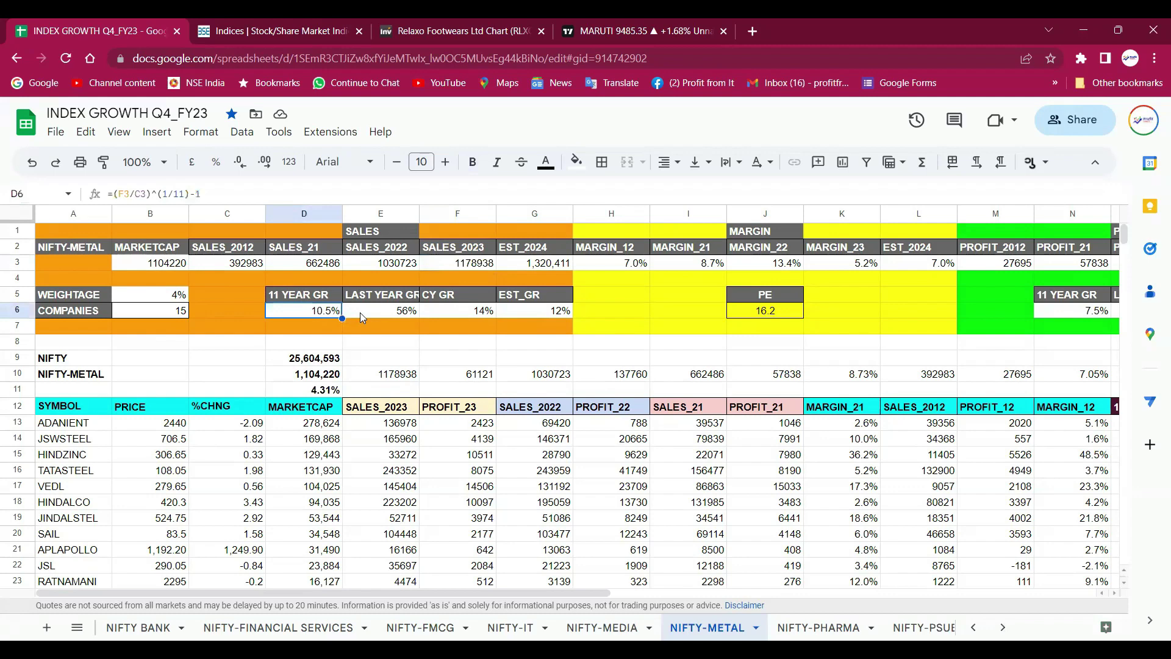
left_click(399, 311)
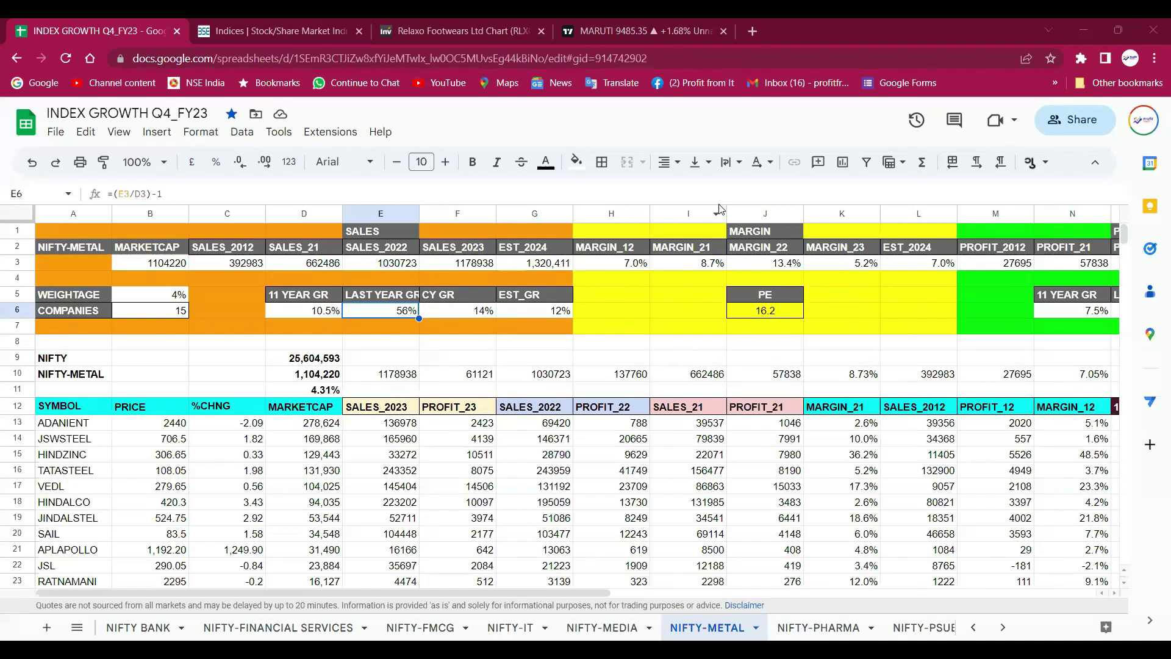
left_click(480, 316)
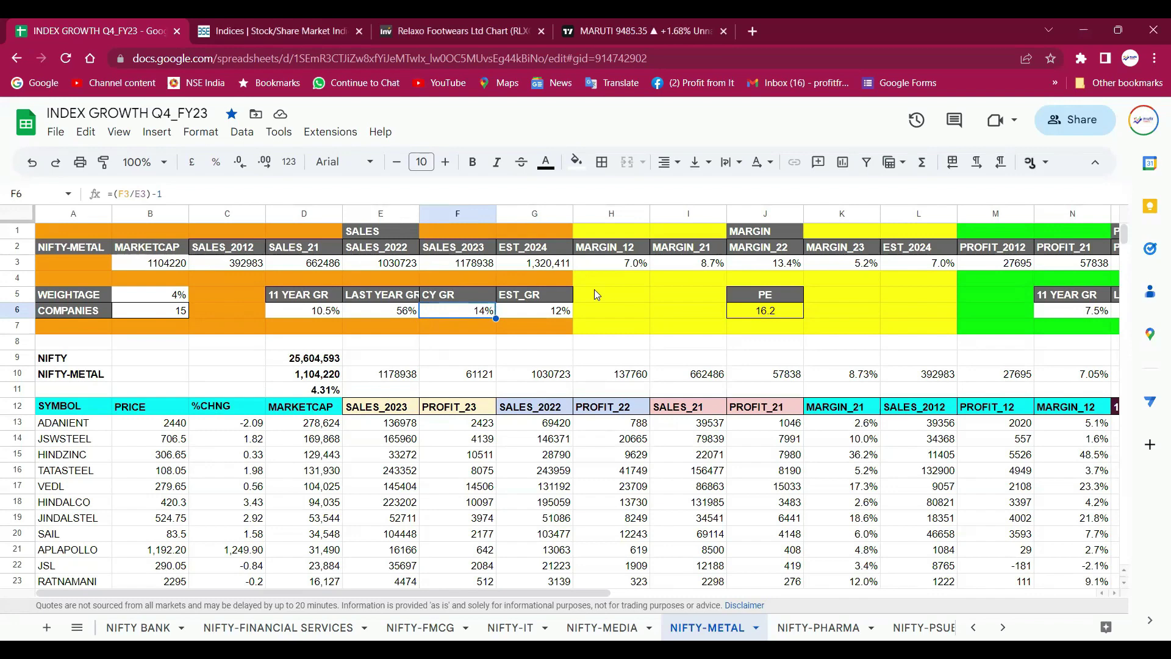
left_click(556, 311)
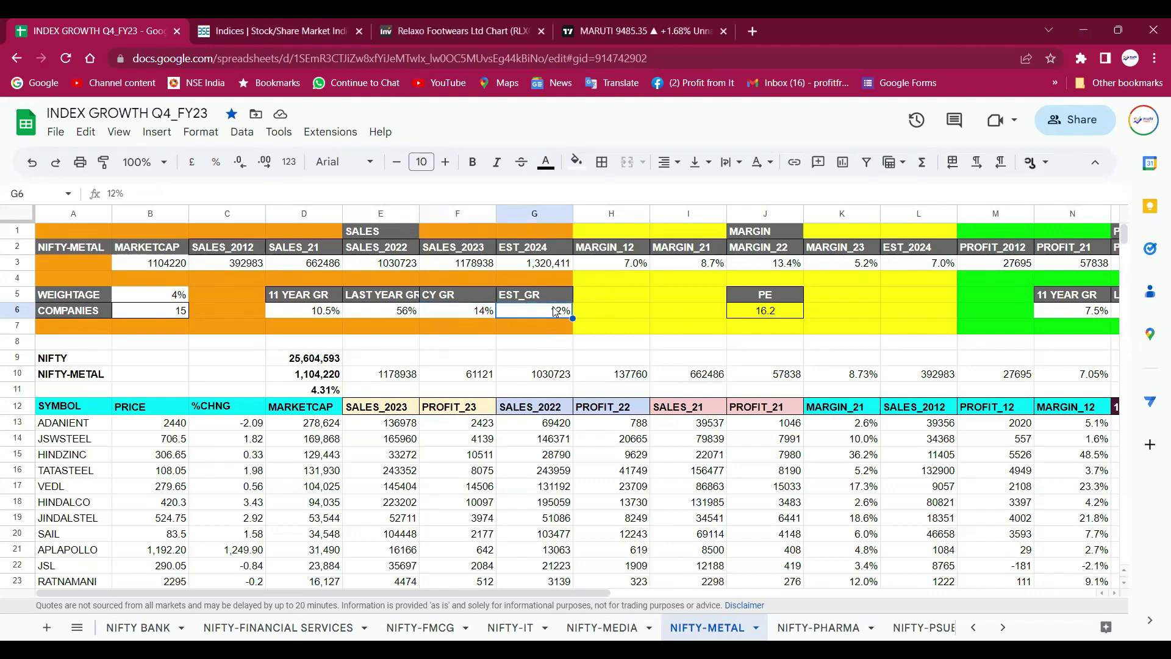
Review the NIFTY-METAL margins for 2012, 2021 and 2022, marking MARGIN_22 and the change toward MARGIN_23
left_click(629, 268)
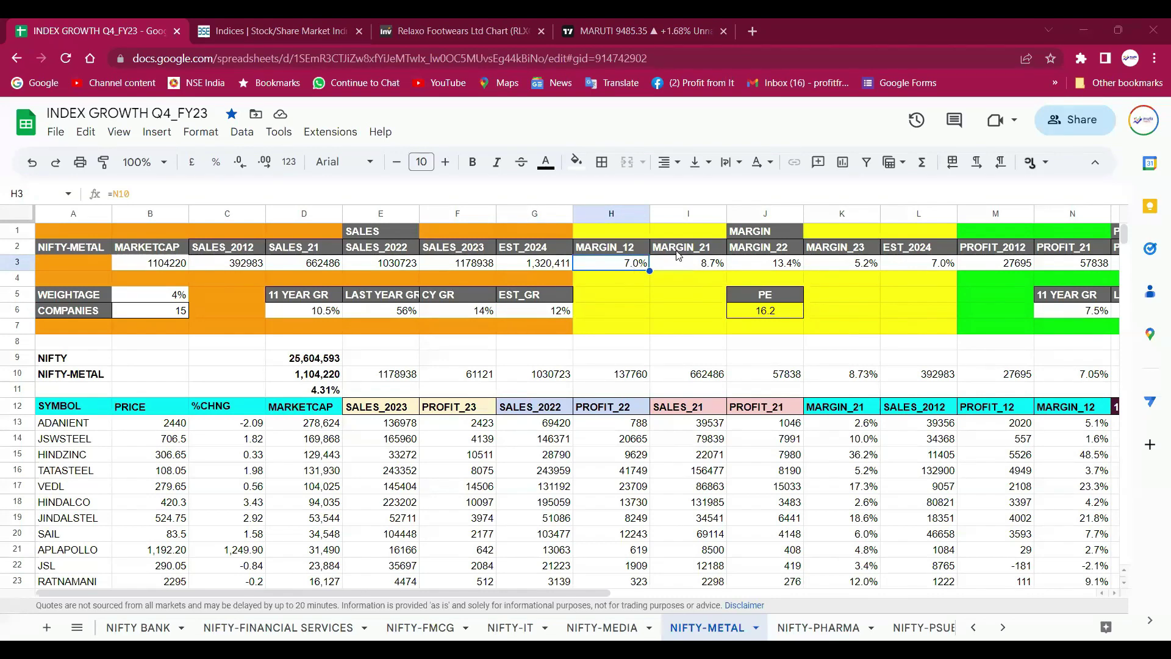
left_click(705, 268)
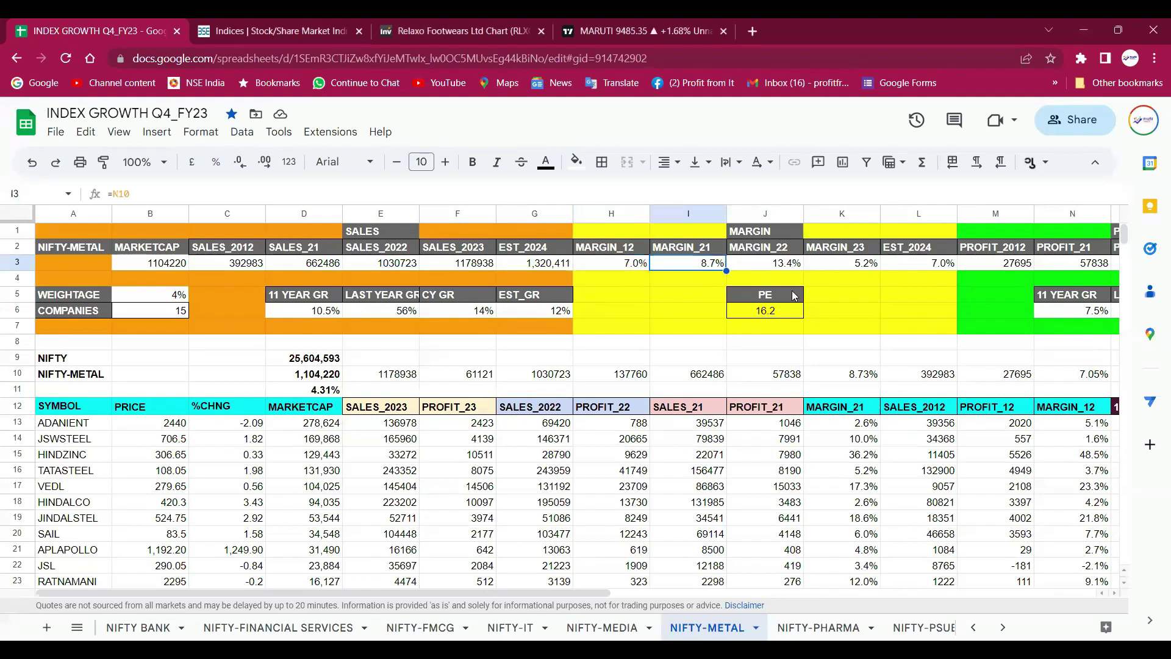
left_click(787, 266)
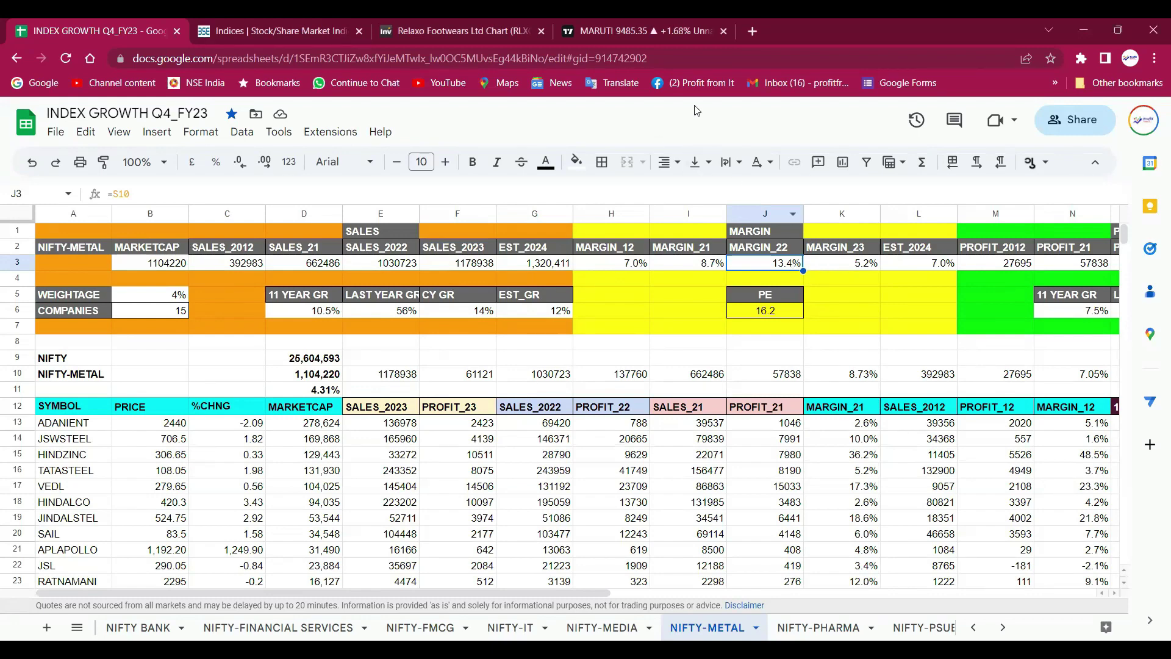
mouse_move(823, 247)
left_mouse_down()
mouse_move(813, 286)
mouse_move(860, 309)
left_mouse_up()
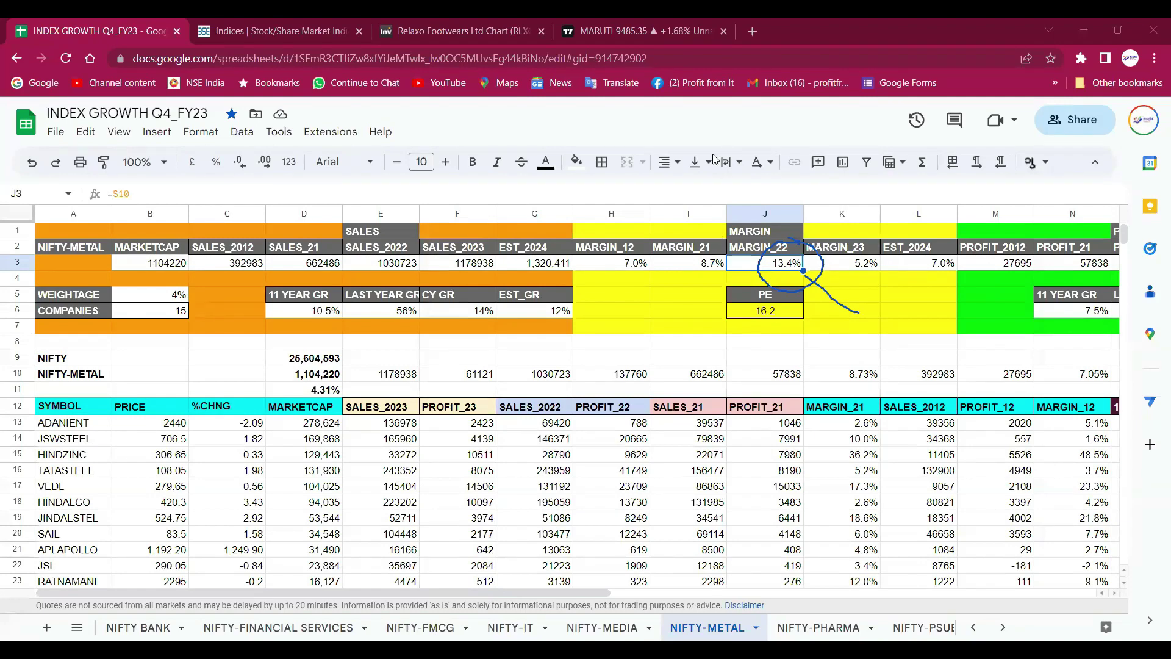
mouse_move(860, 240)
left_mouse_down()
mouse_move(844, 285)
mouse_move(883, 239)
left_mouse_up()
mouse_move(813, 282)
left_mouse_down()
mouse_move(862, 275)
mouse_move(862, 295)
left_mouse_up()
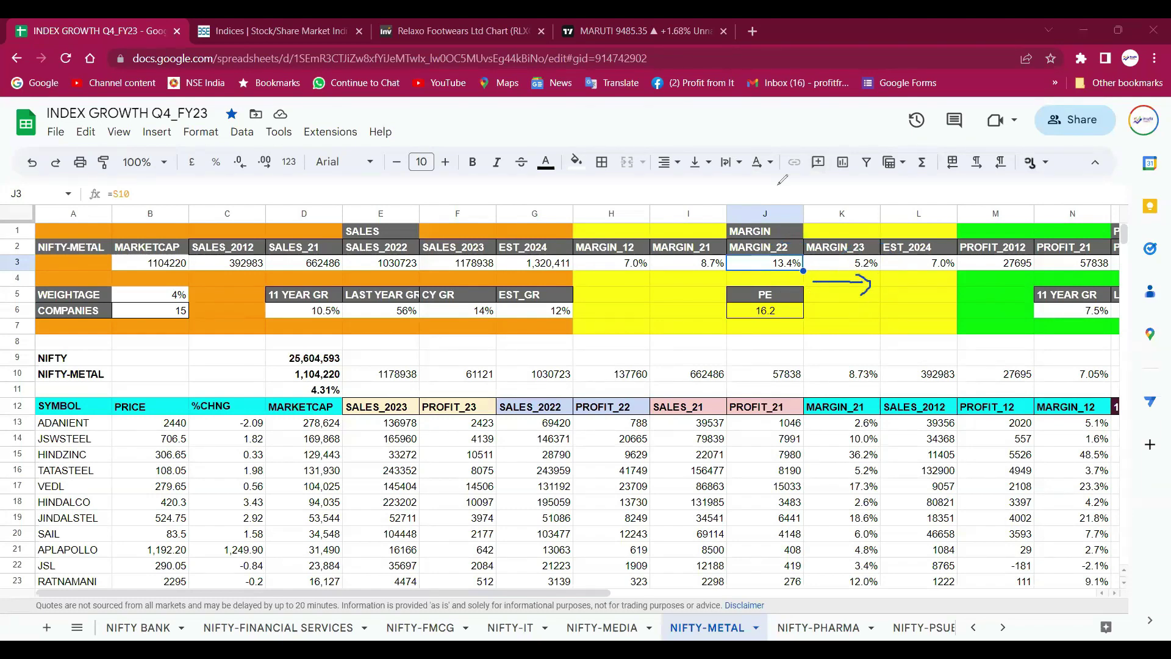
Examine the 11-year growth in the profit section, mark it on screen, and clear the drawn marks
key("Down")
key("Down")
key("Down")
key("Right")
key("Right")
key("Right")
key("Right")
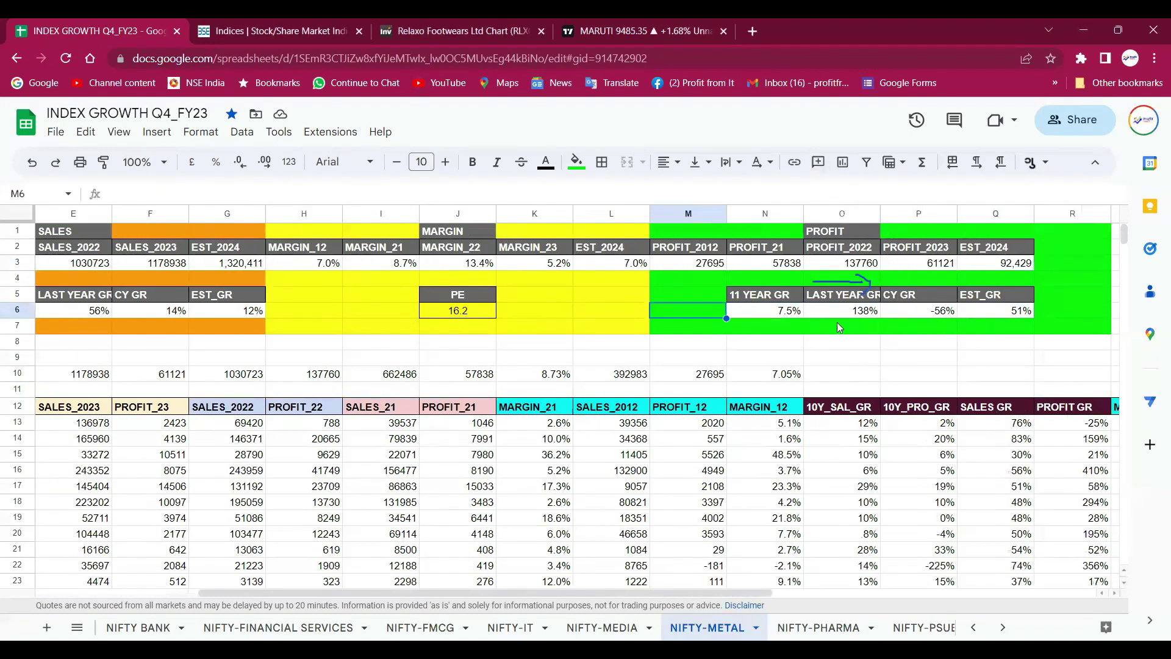
key("Up")
left_click(785, 320)
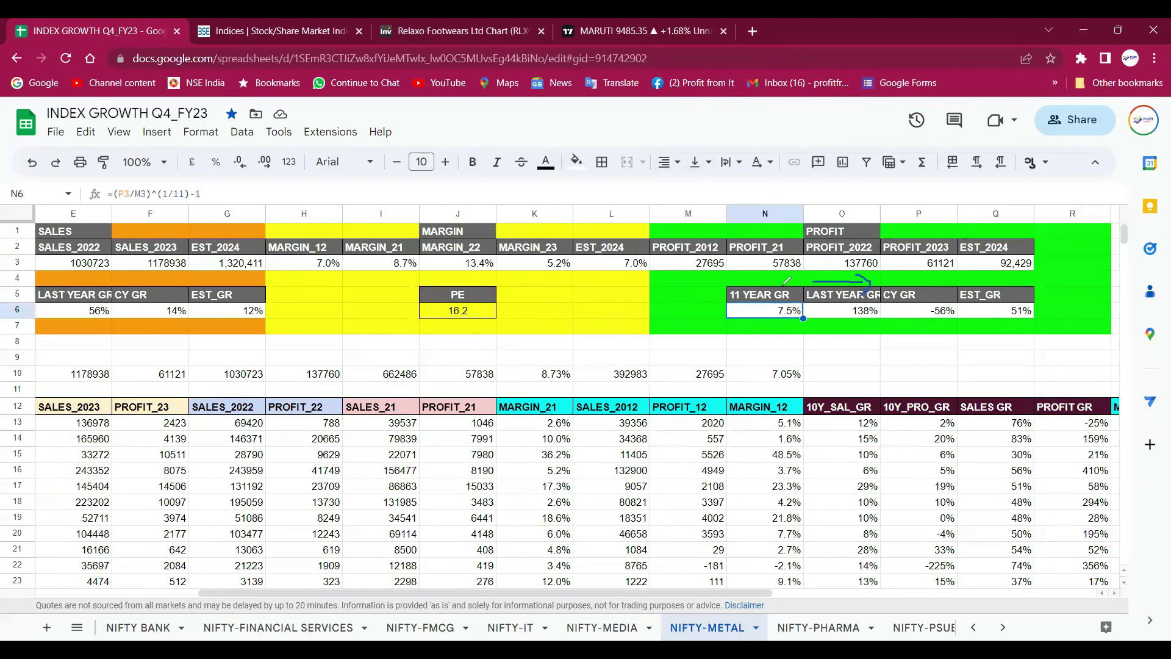
mouse_move(348, 355)
left_mouse_down()
mouse_move(759, 314)
mouse_move(375, 365)
left_mouse_up()
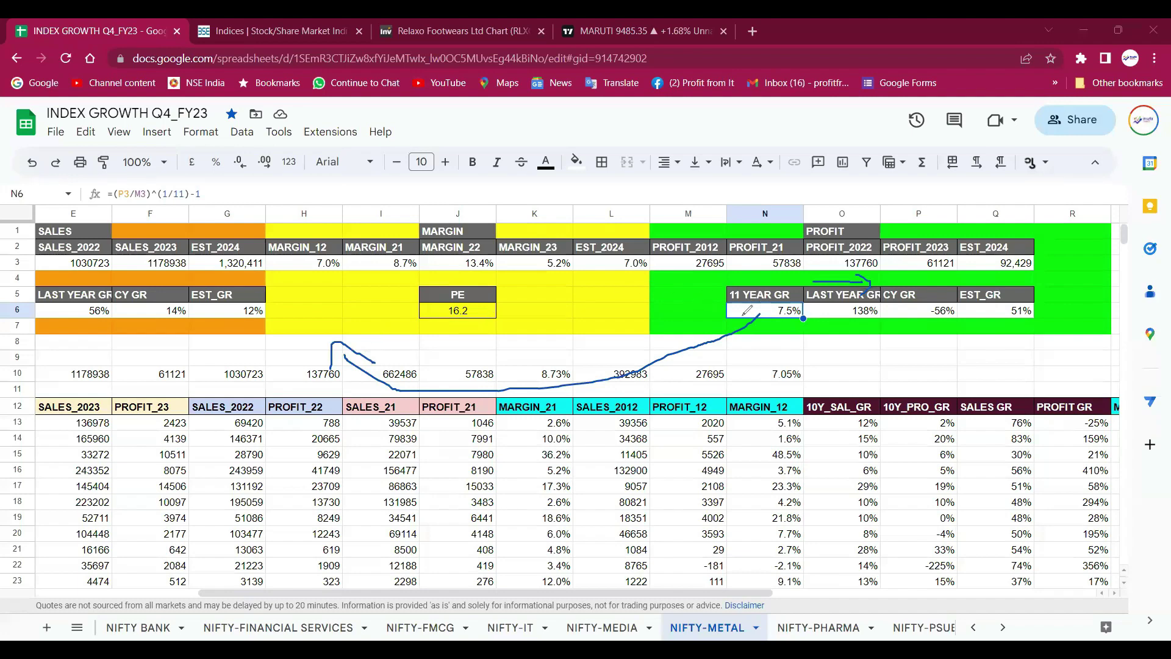
mouse_move(729, 317)
left_mouse_down()
mouse_move(759, 314)
mouse_move(758, 343)
left_mouse_up()
key("e")
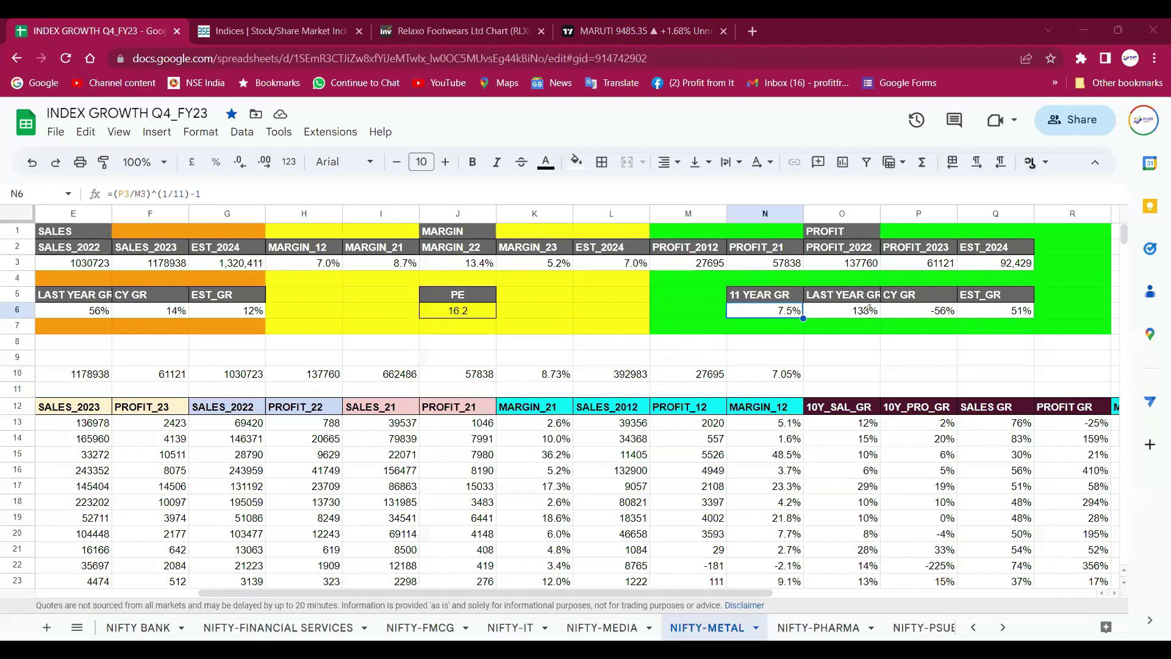
Mark last-year sales growth, the MARGIN_23 change, the EST_2024 margin, and the last-year, current-year and estimated profit growth
left_click_drag(54, 293, 141, 284)
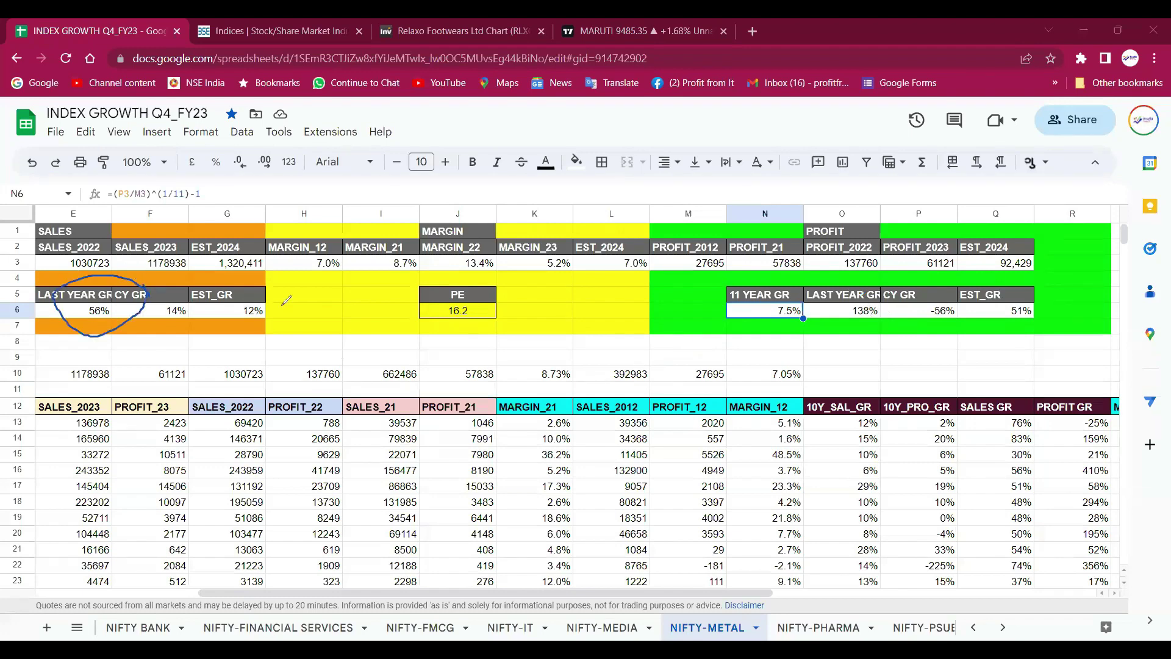
mouse_move(837, 314)
left_mouse_down()
mouse_move(886, 312)
mouse_move(861, 334)
left_mouse_up()
mouse_move(486, 276)
left_mouse_down()
mouse_move(551, 277)
mouse_move(577, 295)
left_mouse_up()
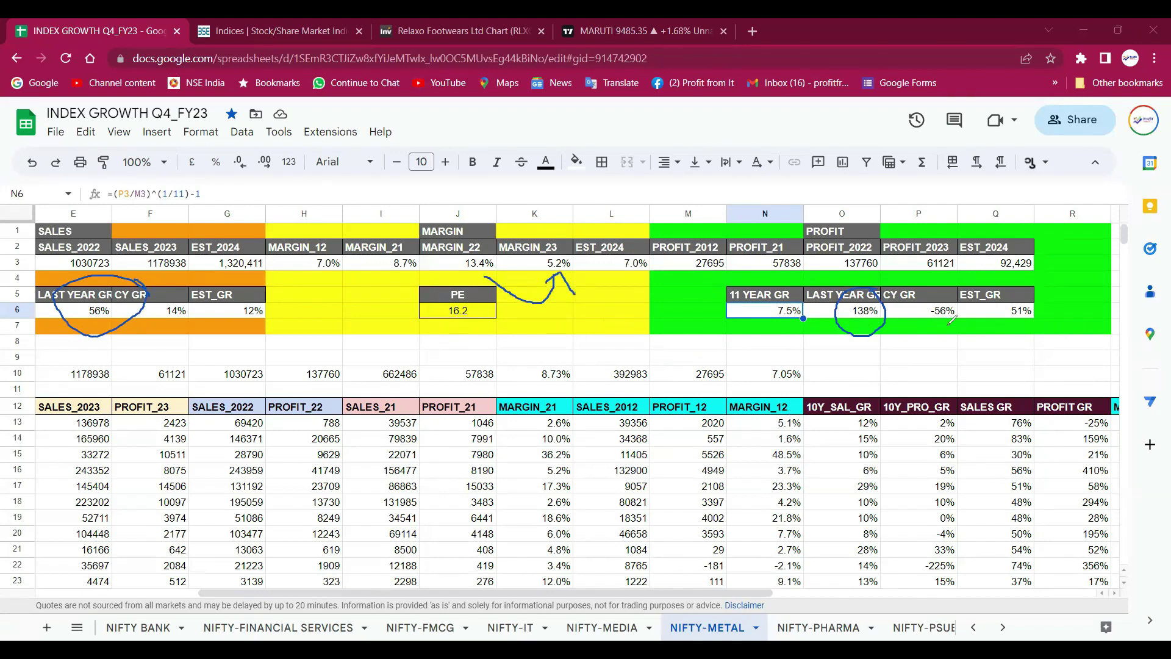
mouse_move(951, 323)
left_mouse_down()
mouse_move(962, 305)
mouse_move(924, 284)
mouse_move(909, 324)
mouse_move(959, 327)
left_mouse_up()
mouse_move(648, 256)
left_mouse_down()
mouse_move(610, 260)
mouse_move(646, 271)
mouse_move(651, 254)
left_mouse_up()
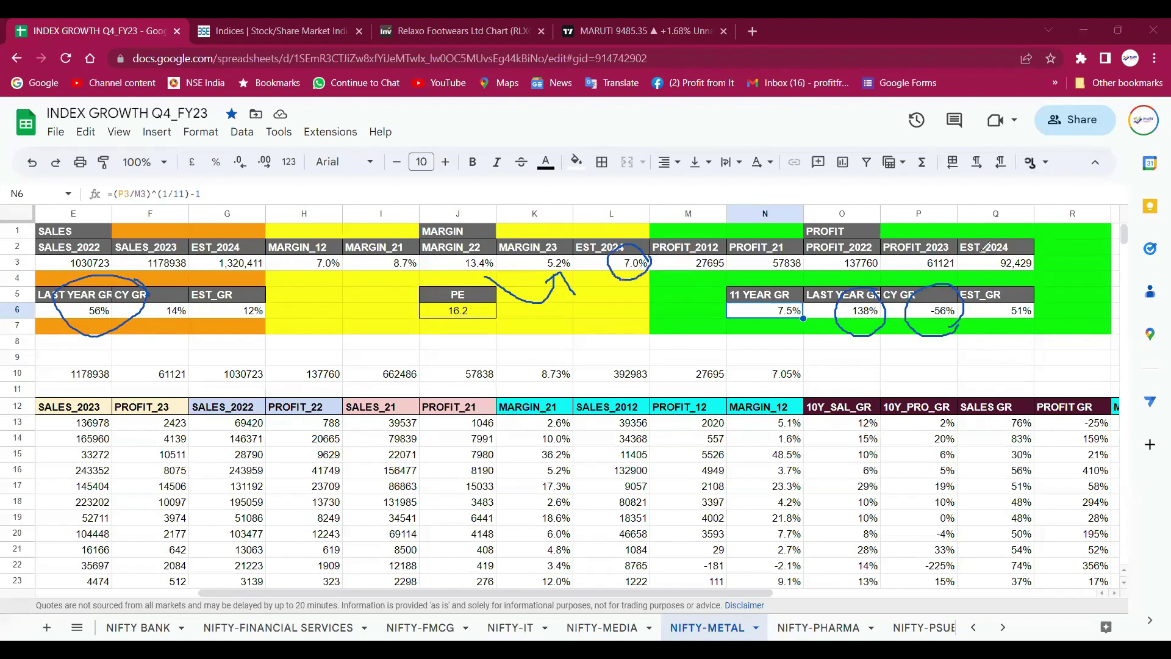
mouse_move(1044, 313)
left_mouse_down()
mouse_move(1008, 317)
mouse_move(1048, 314)
left_mouse_up()
Look through the NIFTY-METAL company list from ADANIENT down to MOIL and return to the SYMBOL header
key("Home")
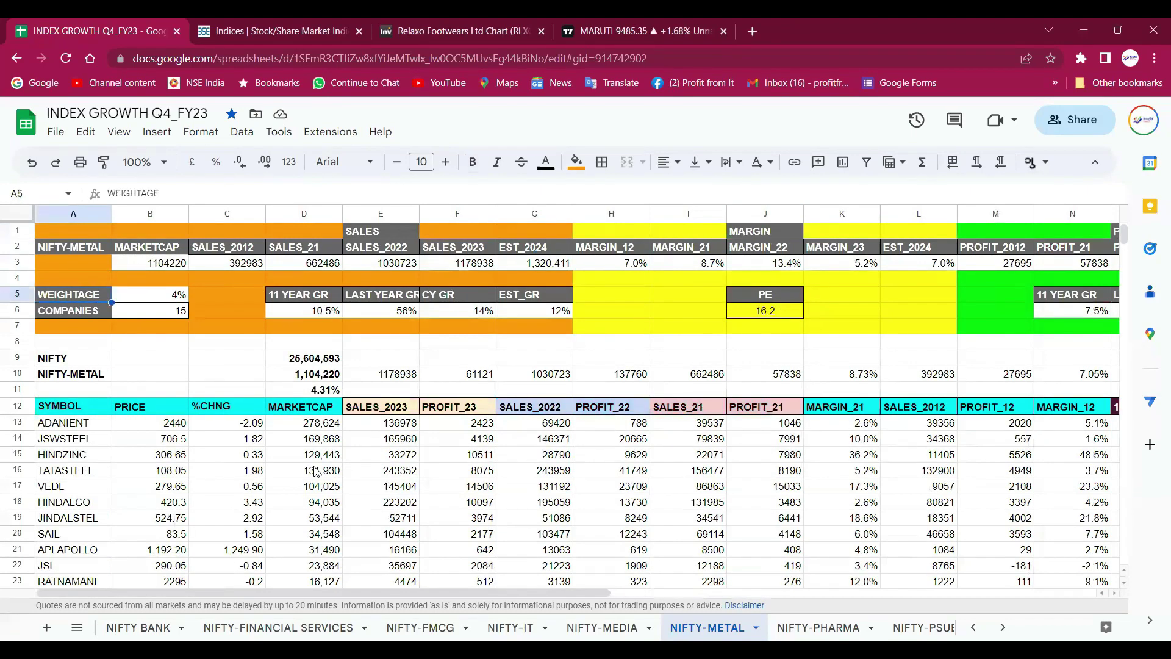
key("Down")
key("Down")
key("Down")
key("Down")
key("Down")
key("Down")
key("Down")
key("Down")
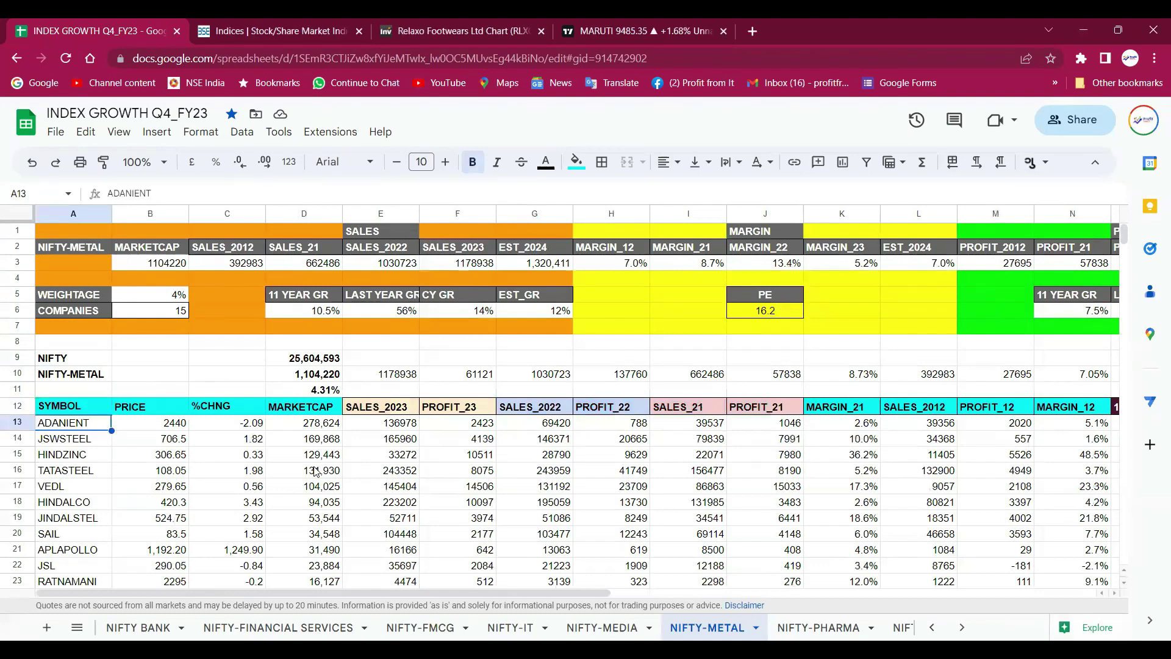
key("Down")
key("Down")
key("Down")
key("Down")
key("Down")
key("Down")
key("Down")
key("Down")
key("Down")
key("Down")
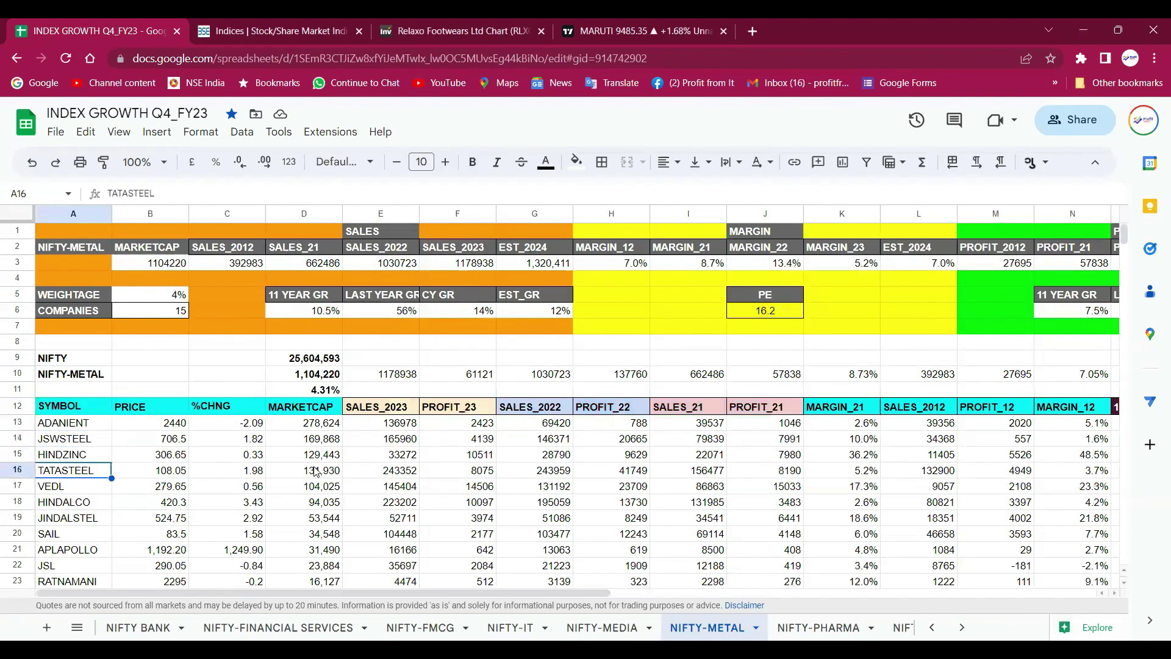
key("Down")
key("Down")
key("Down")
key("Down")
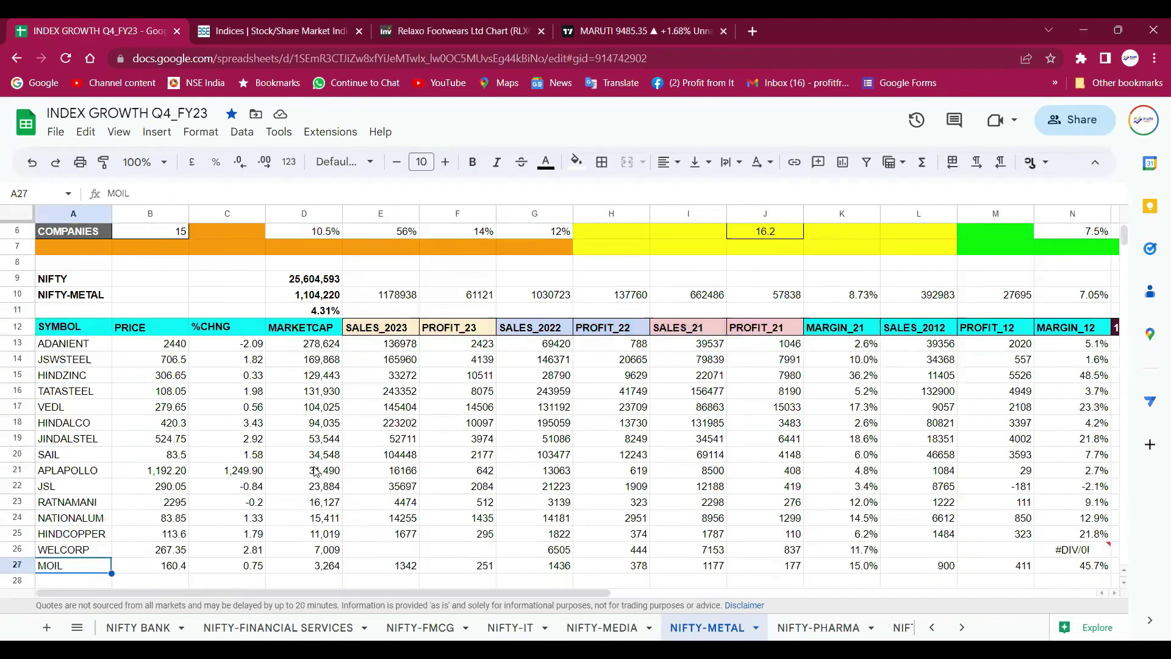
key("Up")
key("Up")
key("ctrl+Up")
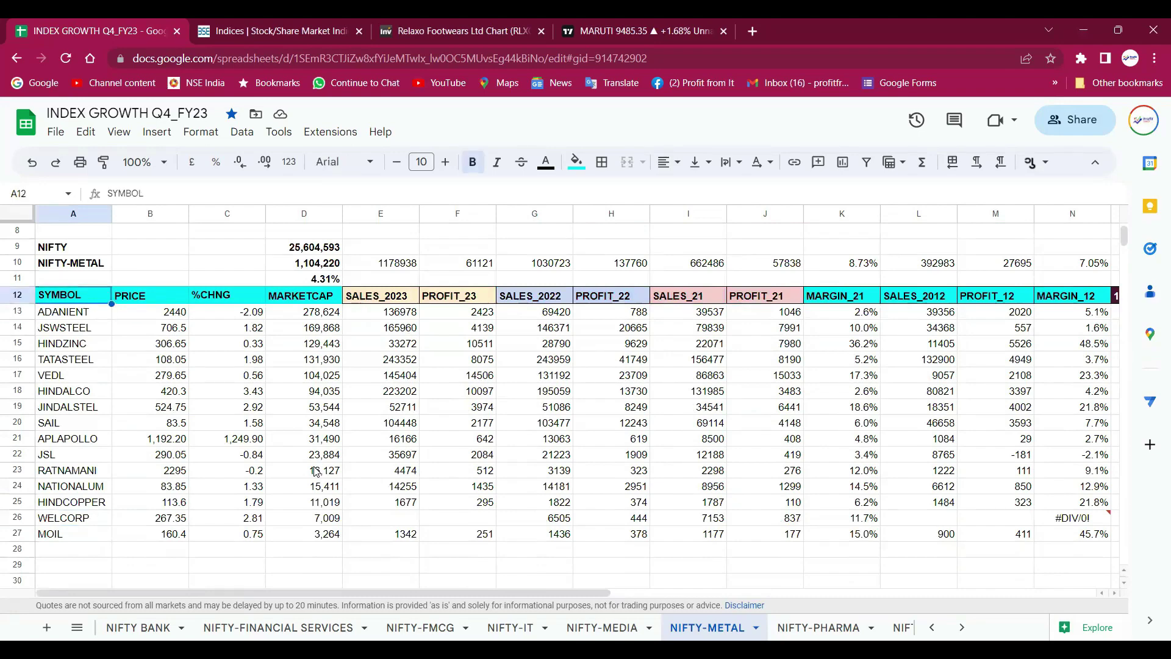
Switch to the Investing.com Nifty Metal monthly chart and examine the price rise from late 2020 to 2023
key("ctrl+3")
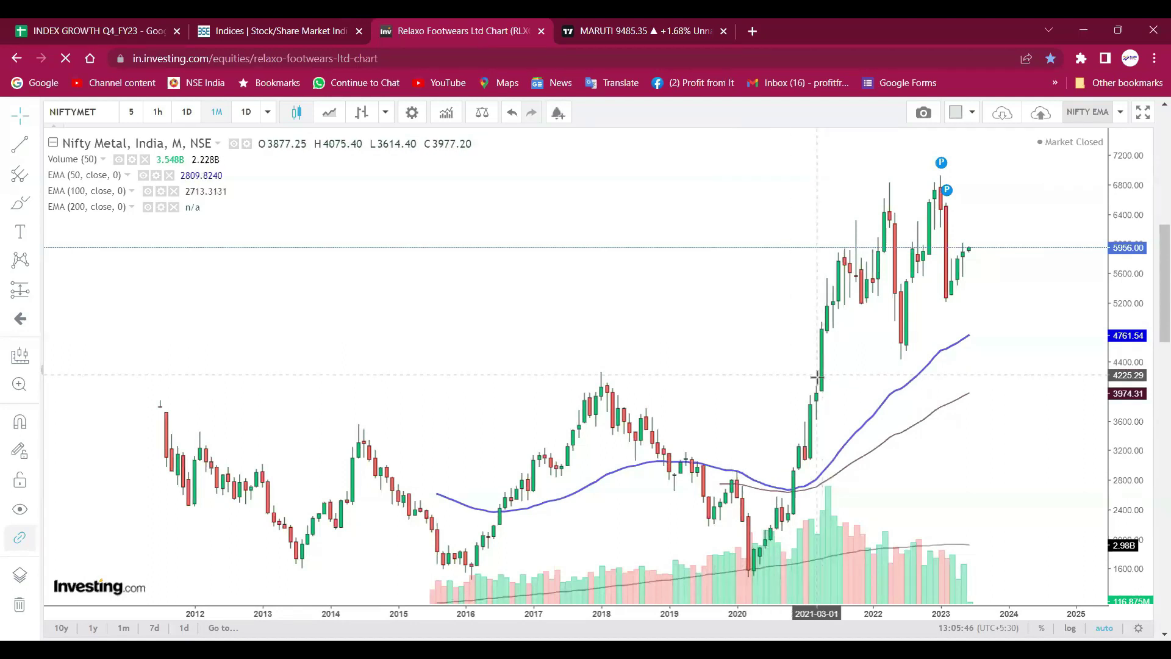
mouse_move(847, 422)
left_mouse_down()
mouse_move(799, 366)
mouse_move(992, 262)
mouse_move(894, 370)
left_mouse_up()
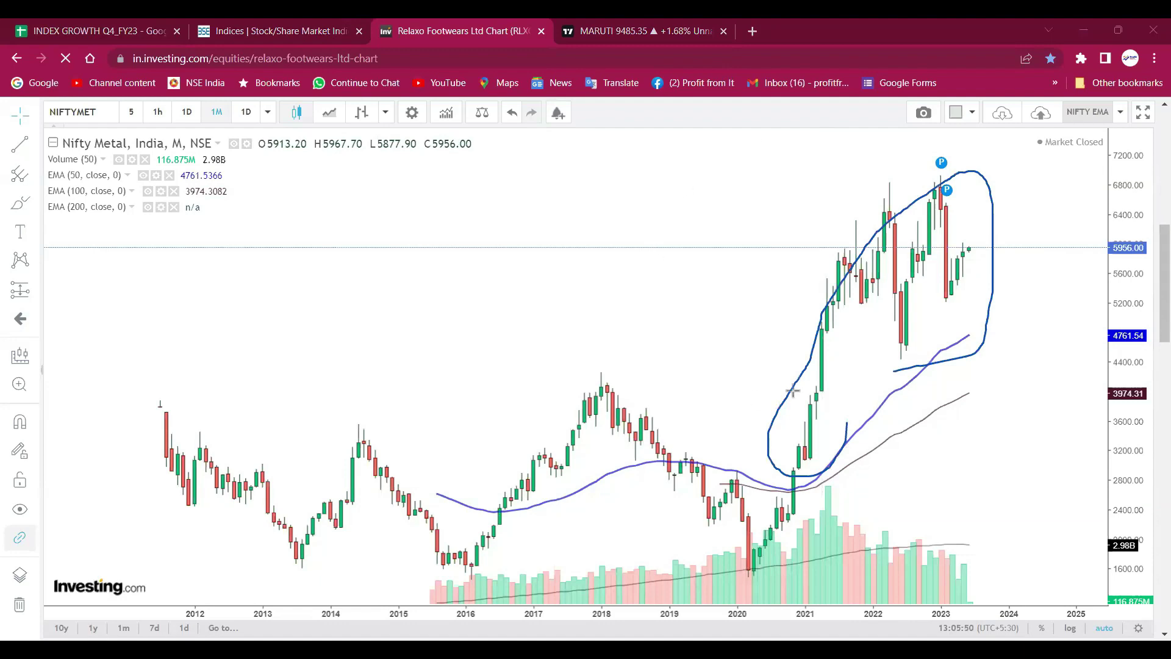
key("ctrl+z")
scroll(832, 363, "up", 3)
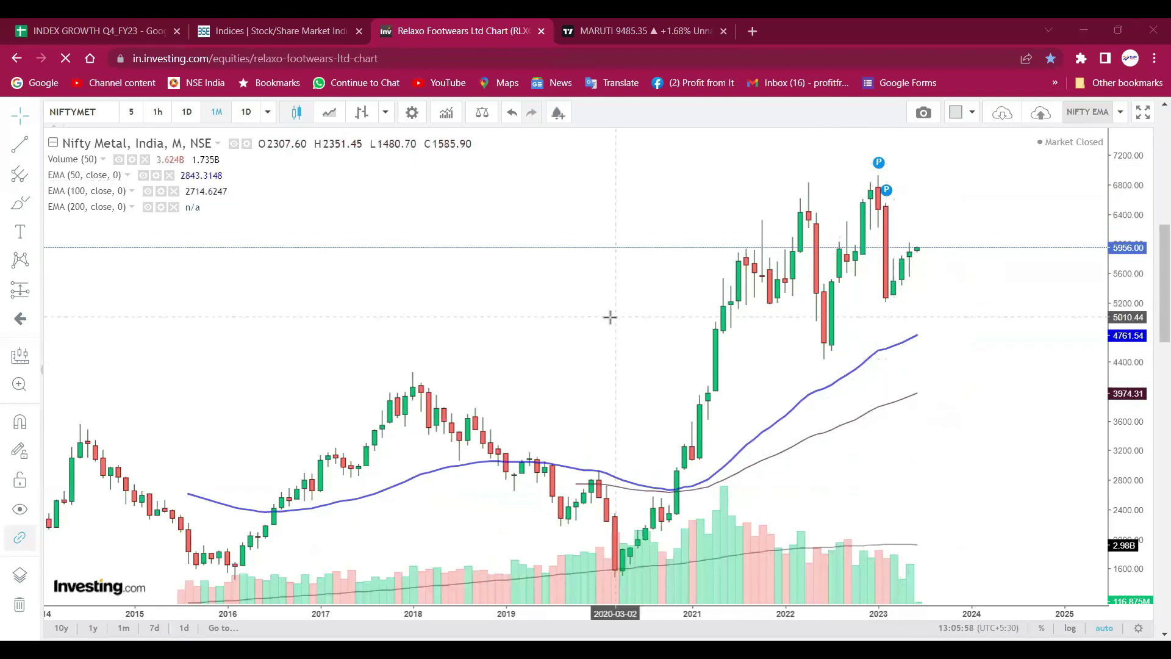
Search for TATA STEEL and load its NSE monthly chart
type("JS")
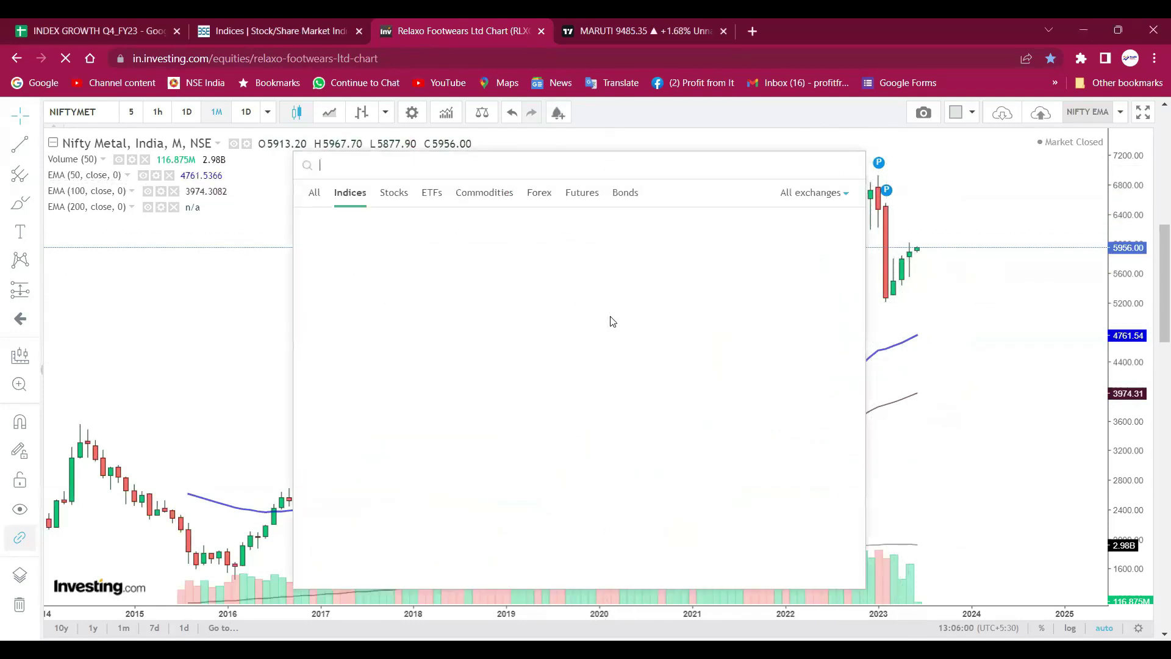
type("EEL")
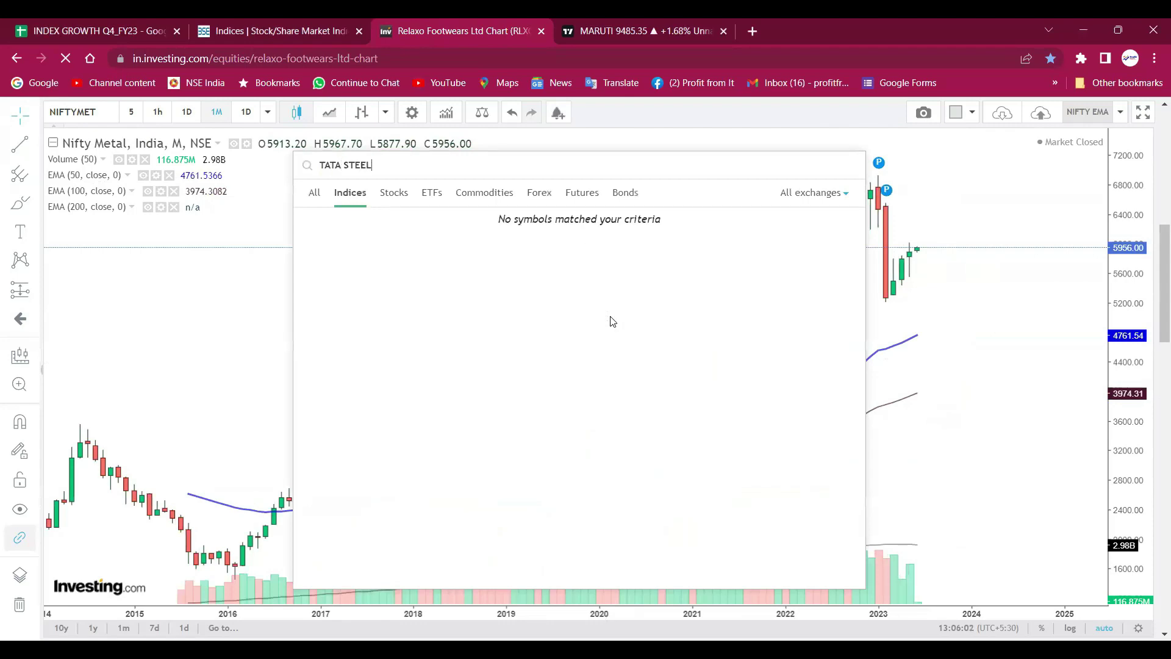
key("Return")
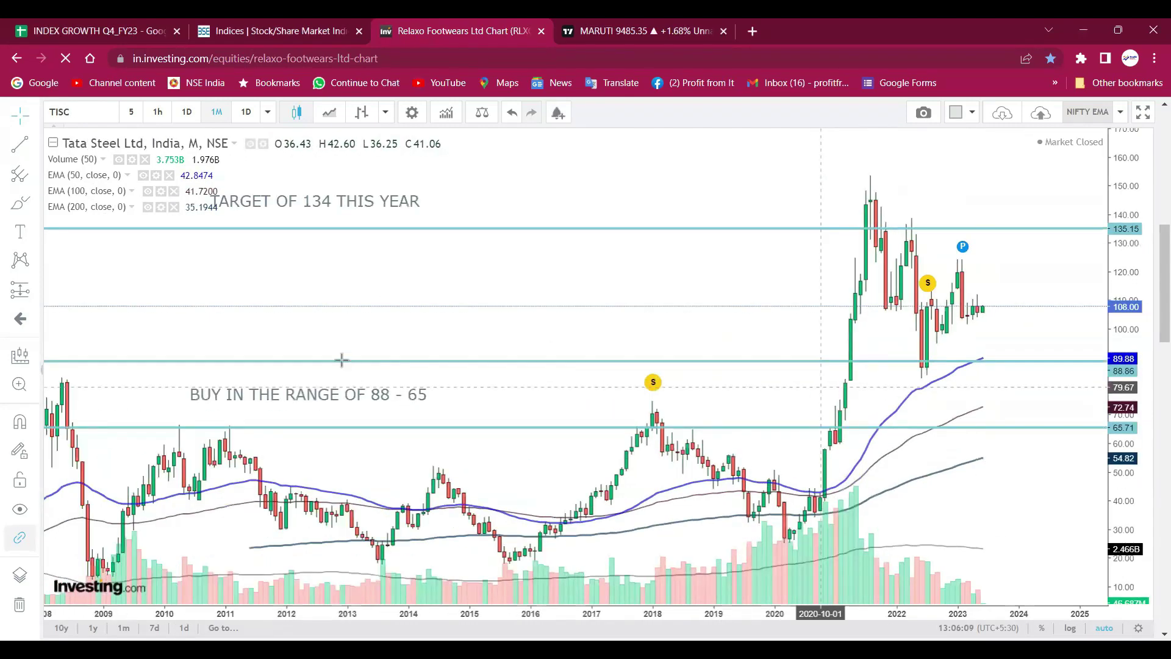
Examine Tata Steel's price history back to 1995 and return to the most recent candles
scroll(340, 359, "down", 4)
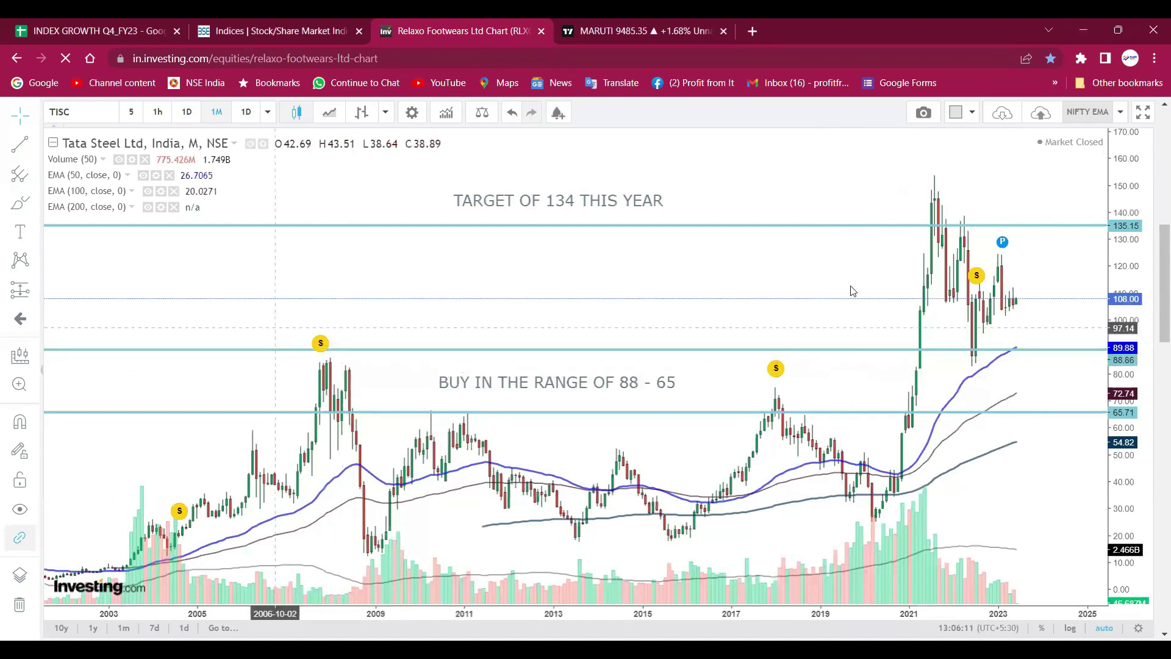
left_click_drag(849, 287, 957, 331)
scroll(958, 331, "up", 3)
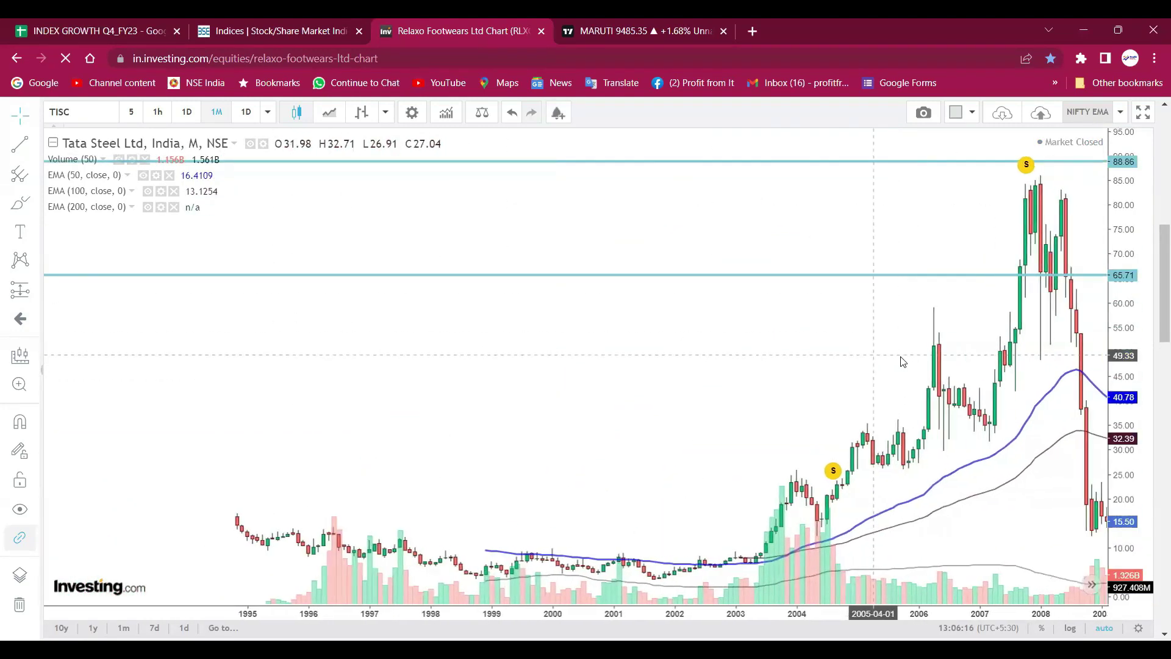
left_click_drag(897, 359, 822, 382)
scroll(905, 385, "down", 2)
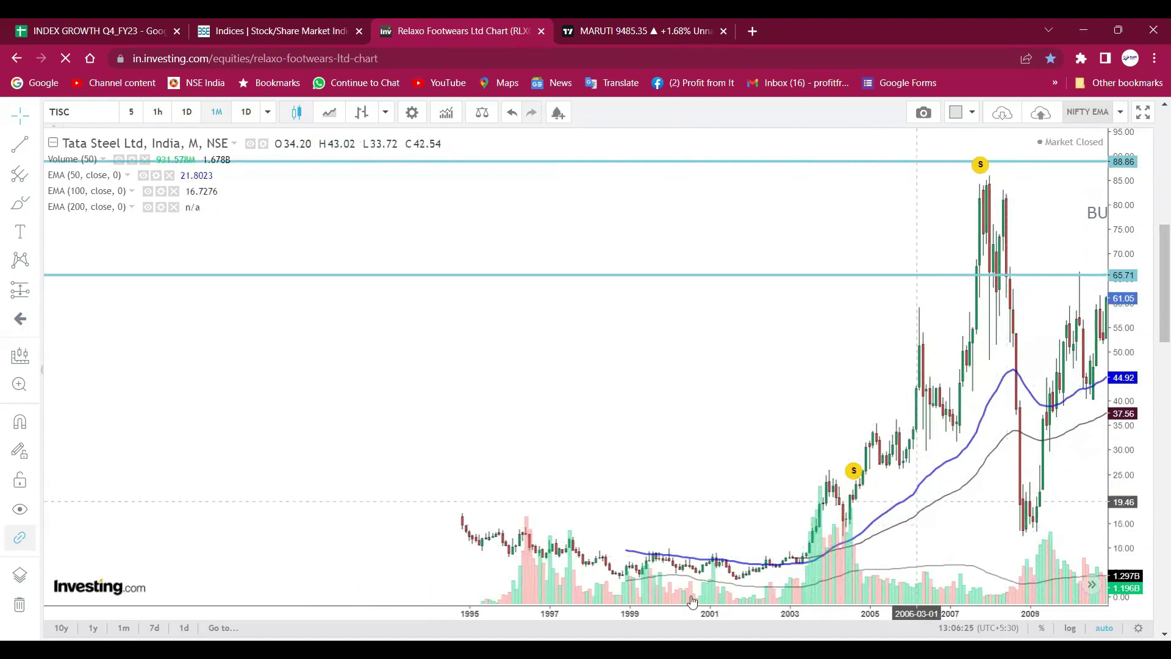
left_click(596, 586)
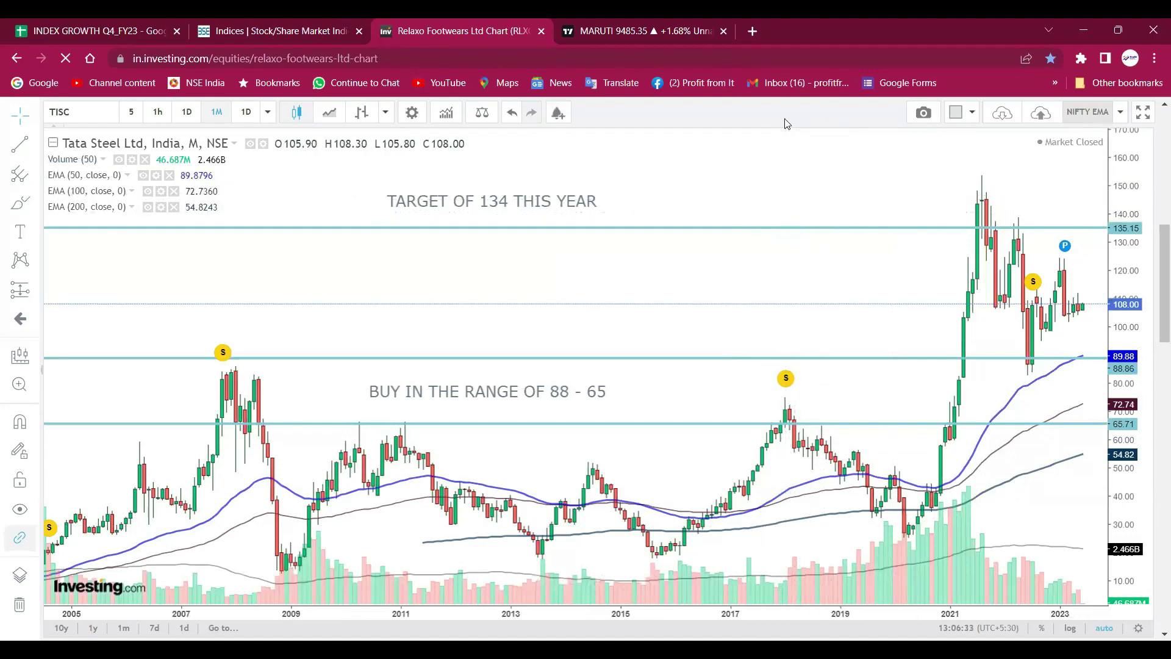
Mark Tata Steel's current price and draw a two-way arrow linking the 2008 peak with the 2022 low
left_click_drag(1092, 313, 1084, 304)
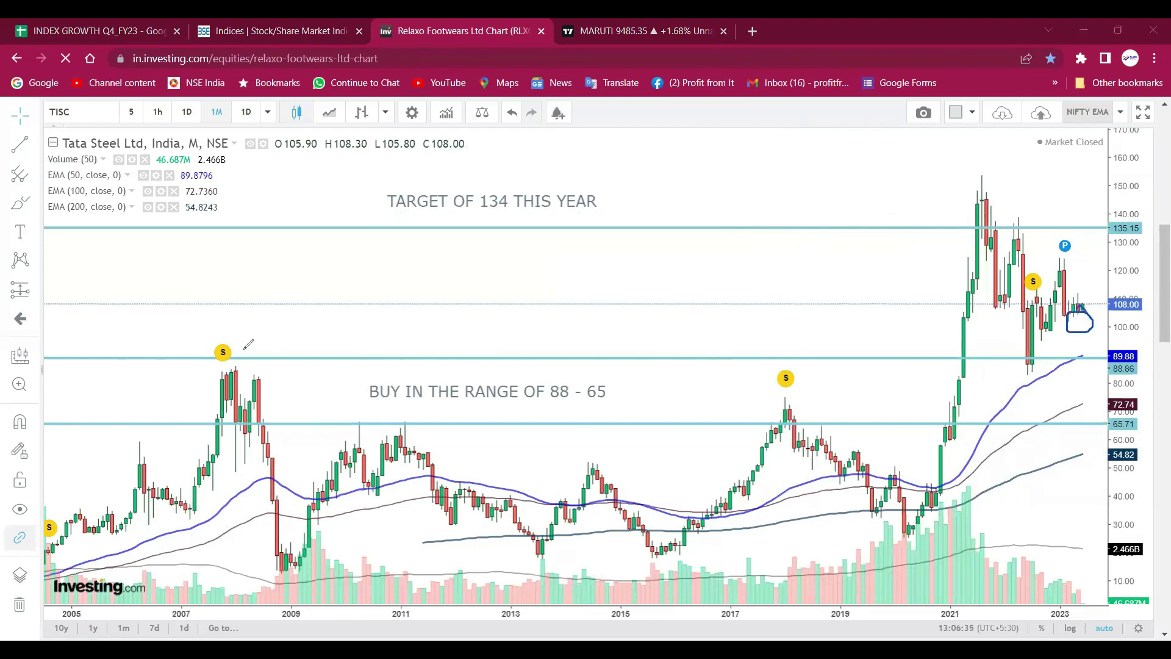
mouse_move(245, 348)
left_mouse_down()
mouse_move(213, 359)
mouse_move(523, 335)
mouse_move(993, 333)
mouse_move(981, 355)
left_mouse_up()
left_click_drag(305, 330, 312, 380)
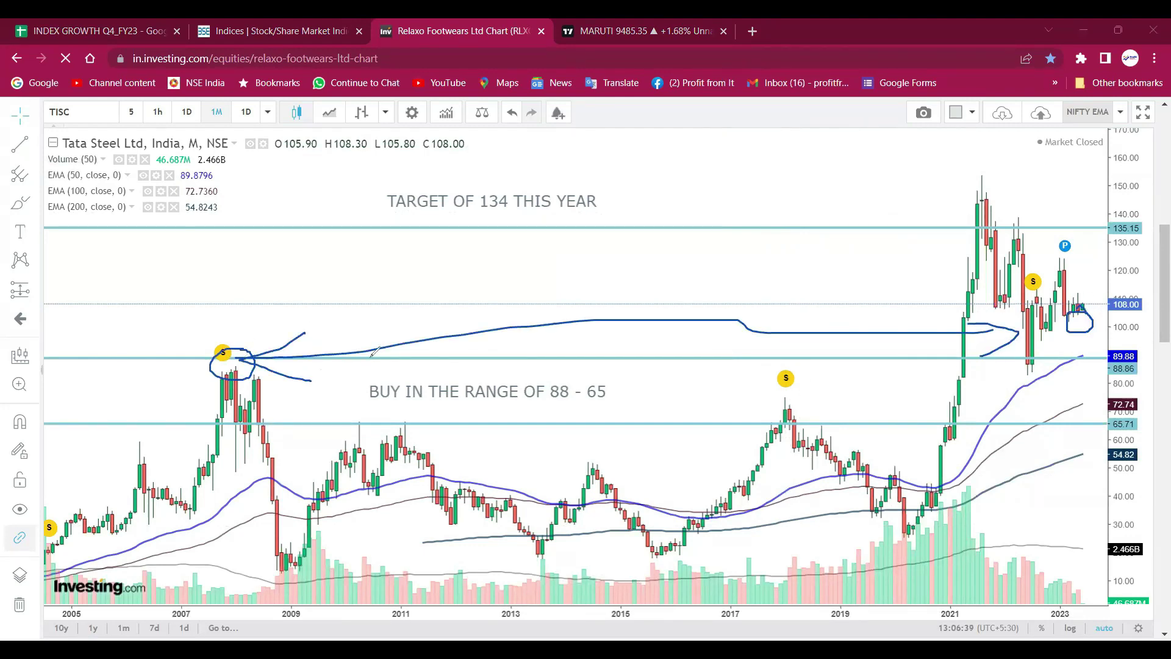
Clear the earlier markings on Tata Steel's chart and outline the 2008 peak and following crash with freehand strokes
mouse_move(329, 330)
left_mouse_down()
mouse_move(675, 261)
mouse_move(845, 300)
left_mouse_up()
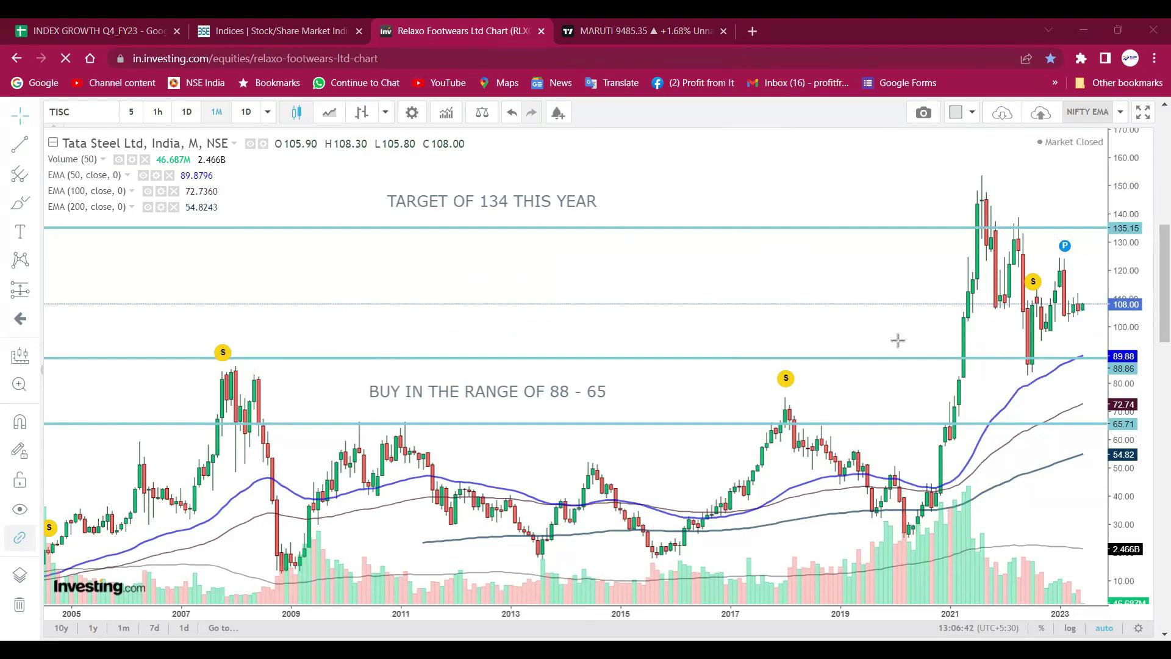
scroll(897, 340, "down", 2)
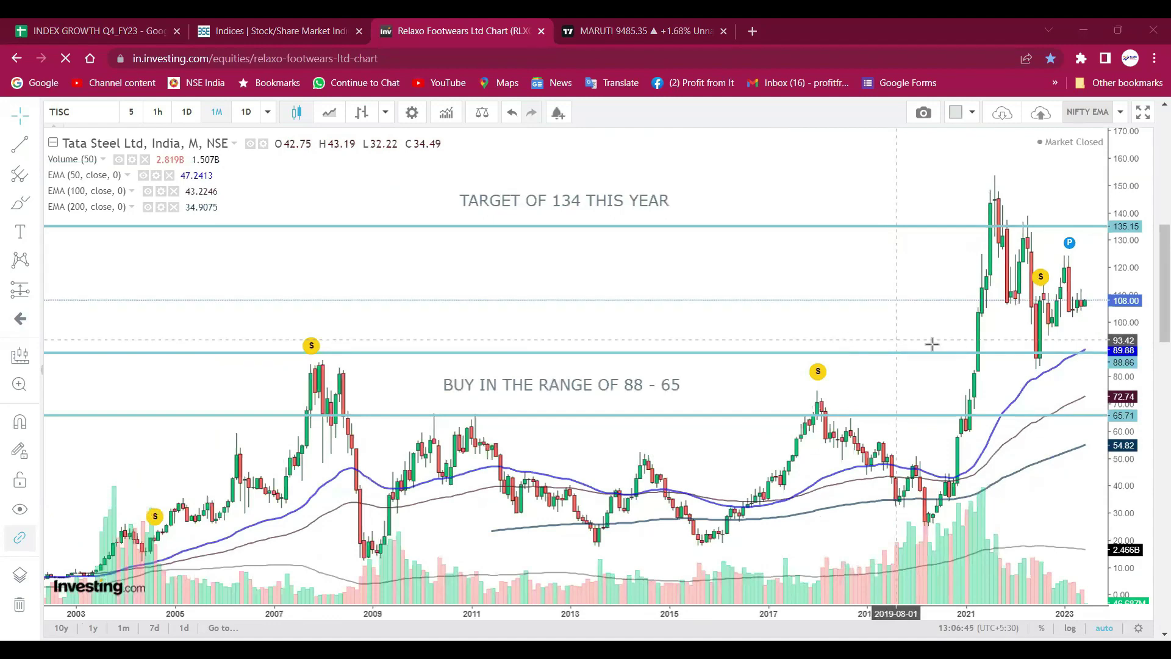
scroll(925, 337, "down", 1)
scroll(928, 340, "down", 4)
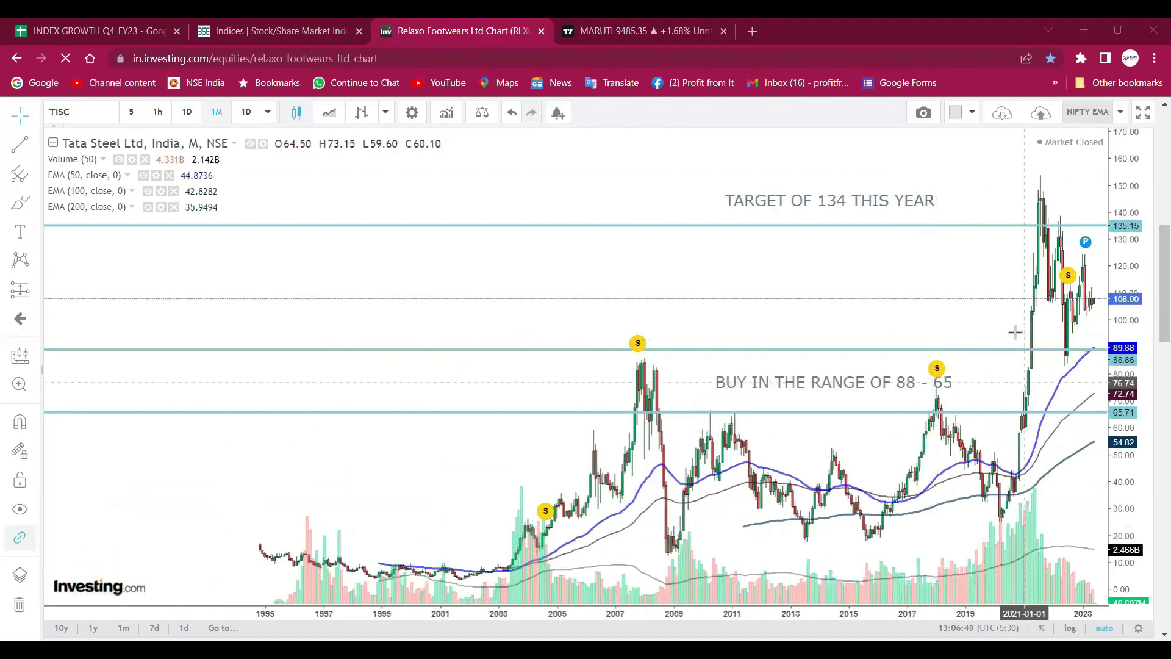
scroll(886, 345, "up", 2)
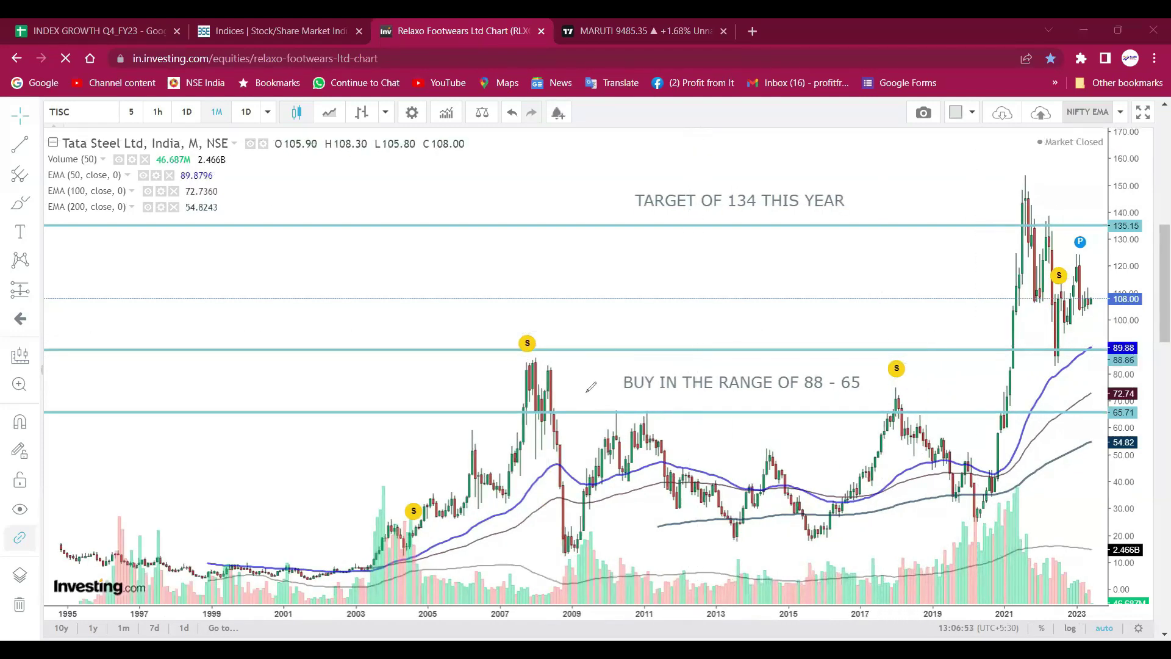
mouse_move(542, 348)
left_mouse_down()
mouse_move(603, 406)
mouse_move(577, 515)
left_mouse_up()
left_click_drag(528, 369, 530, 428)
left_click_drag(521, 490, 555, 573)
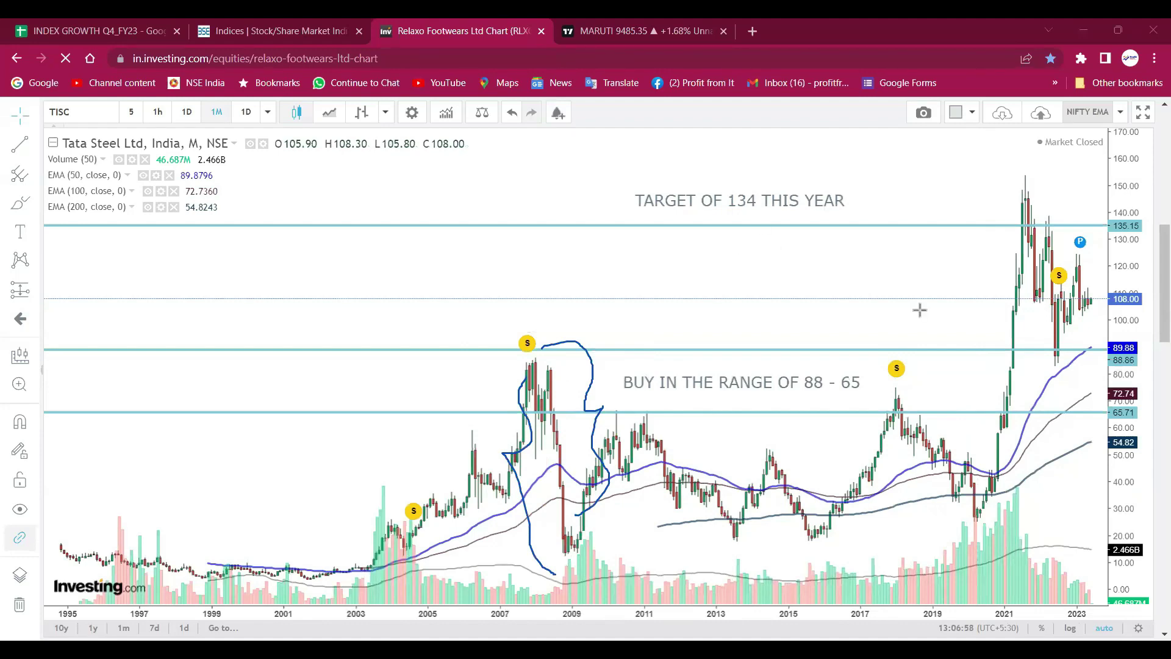
Search for JSW STEEL and load its NSE monthly chart
scroll(920, 310, "down", 3)
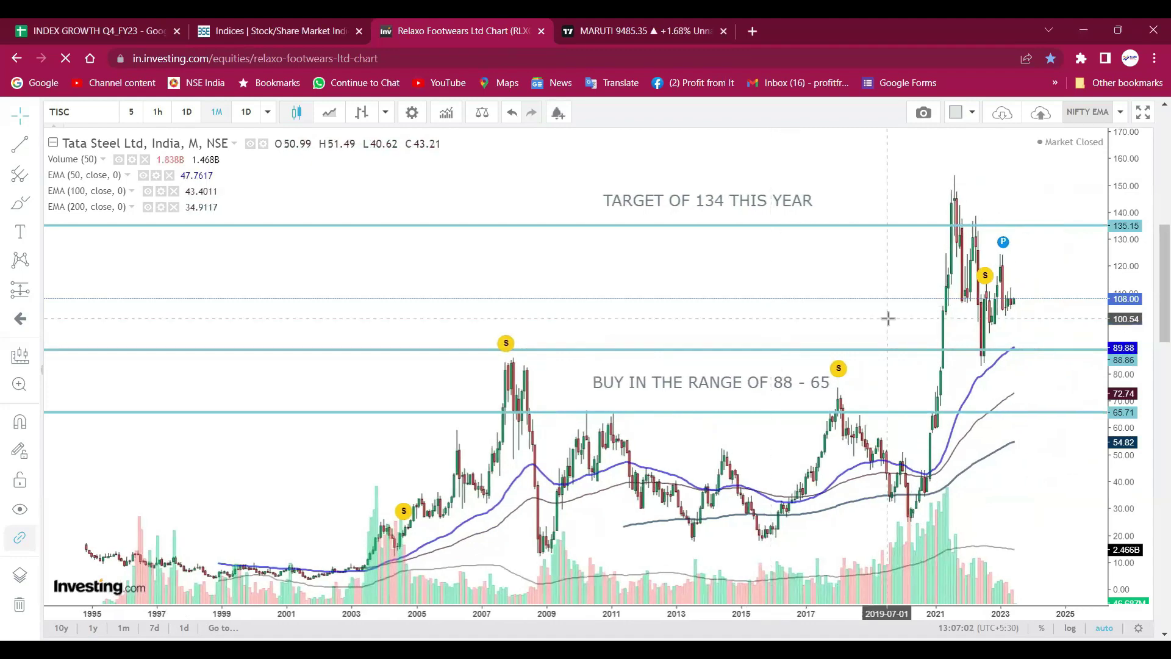
type("JSW STEE")
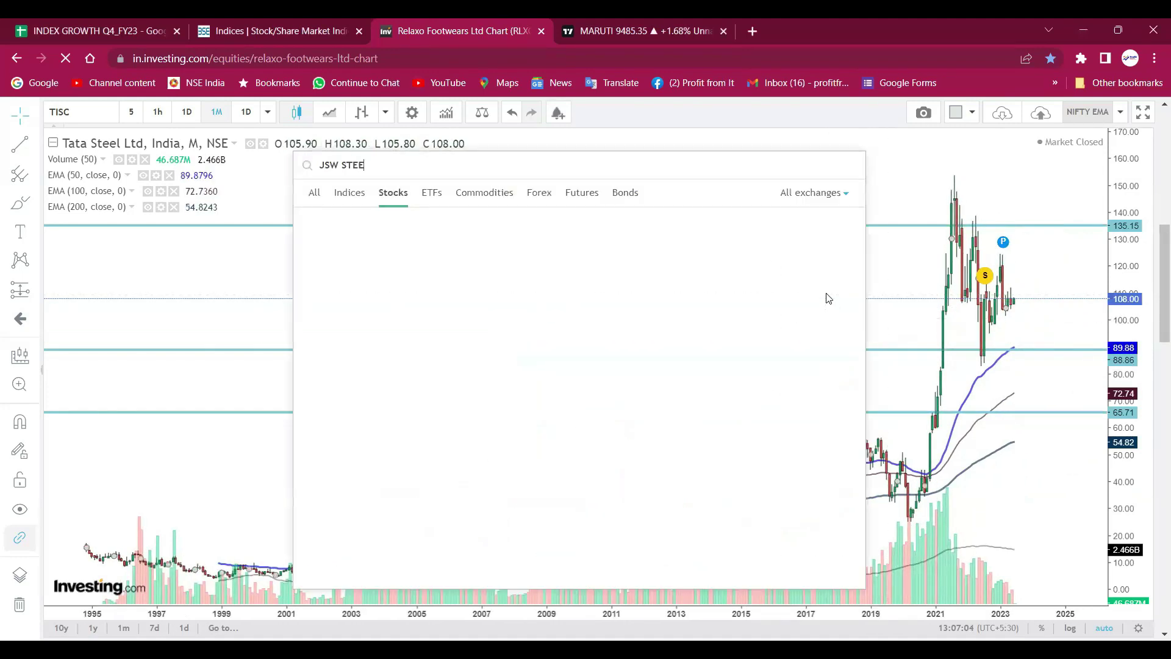
type("L")
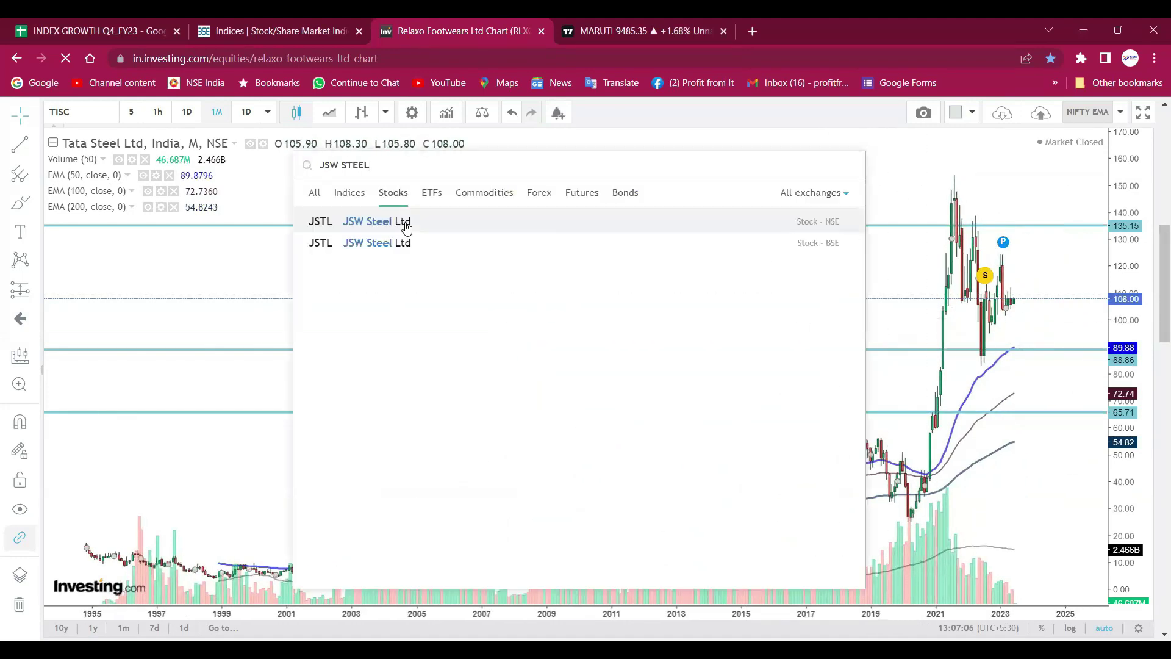
left_click(406, 228)
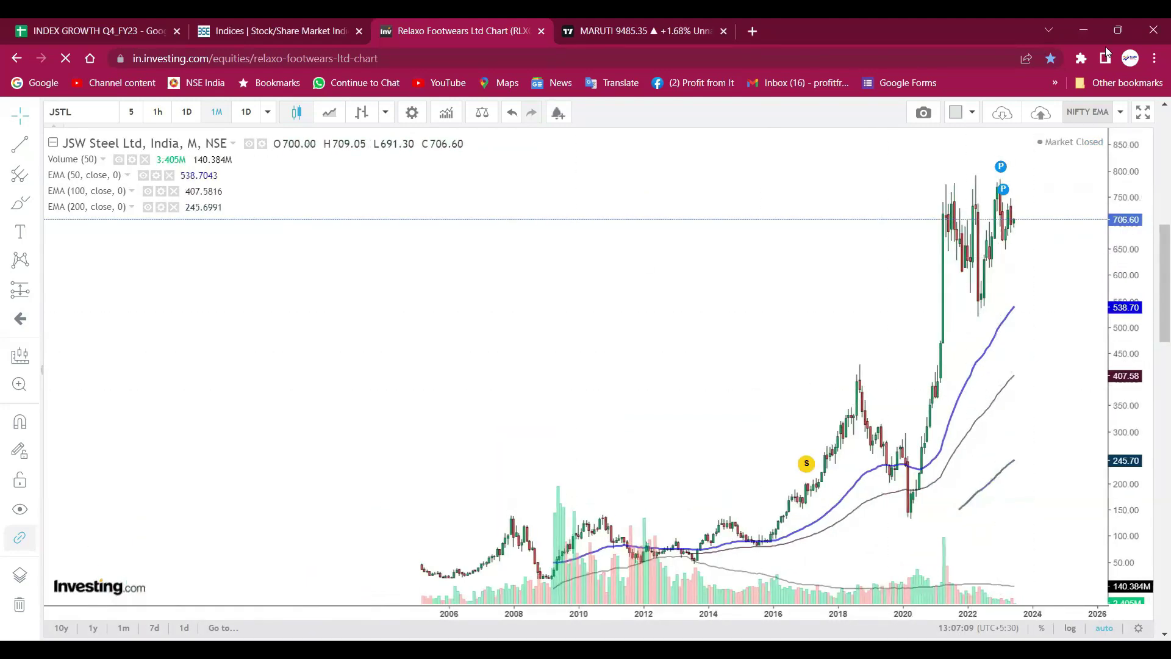
Draw an upward arrow from JSW Steel's latest candle towards the 850 level and clear the markings
scroll(993, 340, "up", 2)
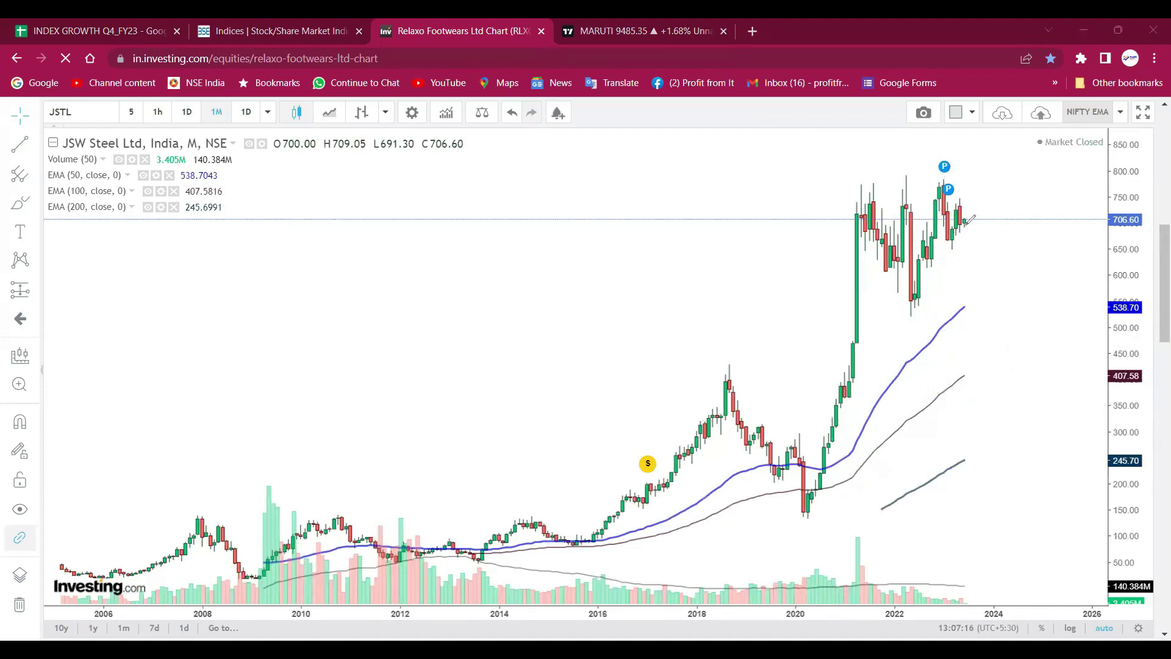
mouse_move(966, 225)
left_mouse_down()
mouse_move(1054, 142)
mouse_move(1045, 191)
left_mouse_up()
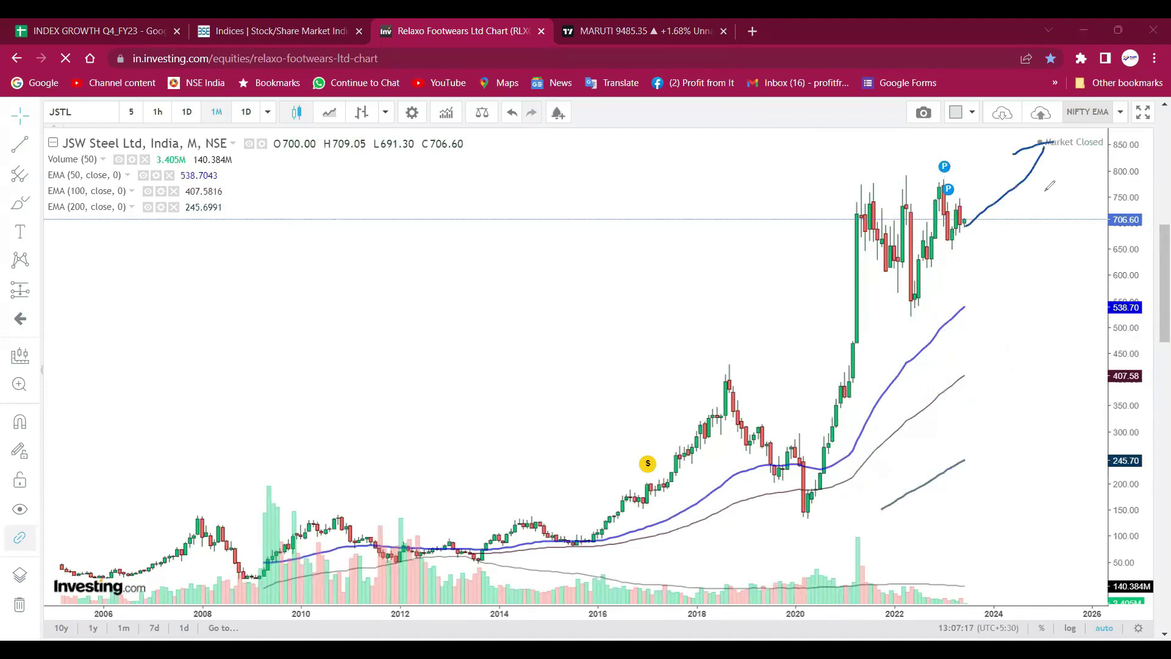
mouse_move(684, 261)
left_mouse_down()
mouse_move(699, 273)
mouse_move(729, 256)
mouse_move(732, 288)
mouse_move(754, 277)
left_mouse_up()
left_click(746, 269)
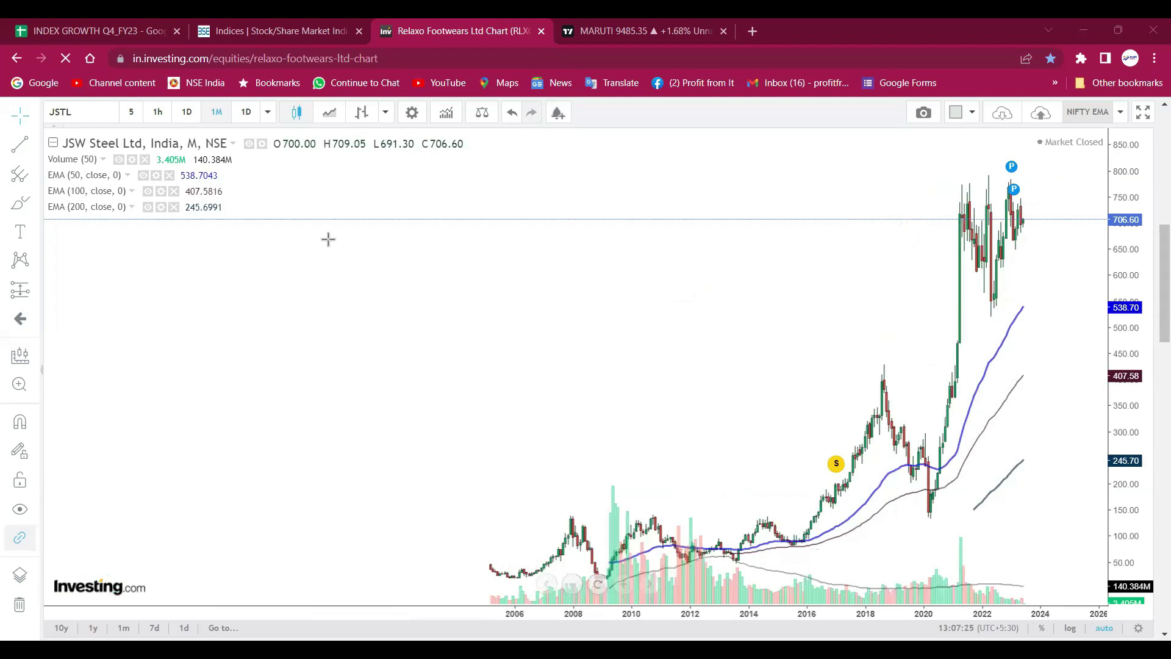
Check the Nifty Metal constituents in the INDEX GROWTH Q4_FY23 spreadsheet and load the ADANI ENT NSE monthly chart on Investing.com
left_click(174, 27)
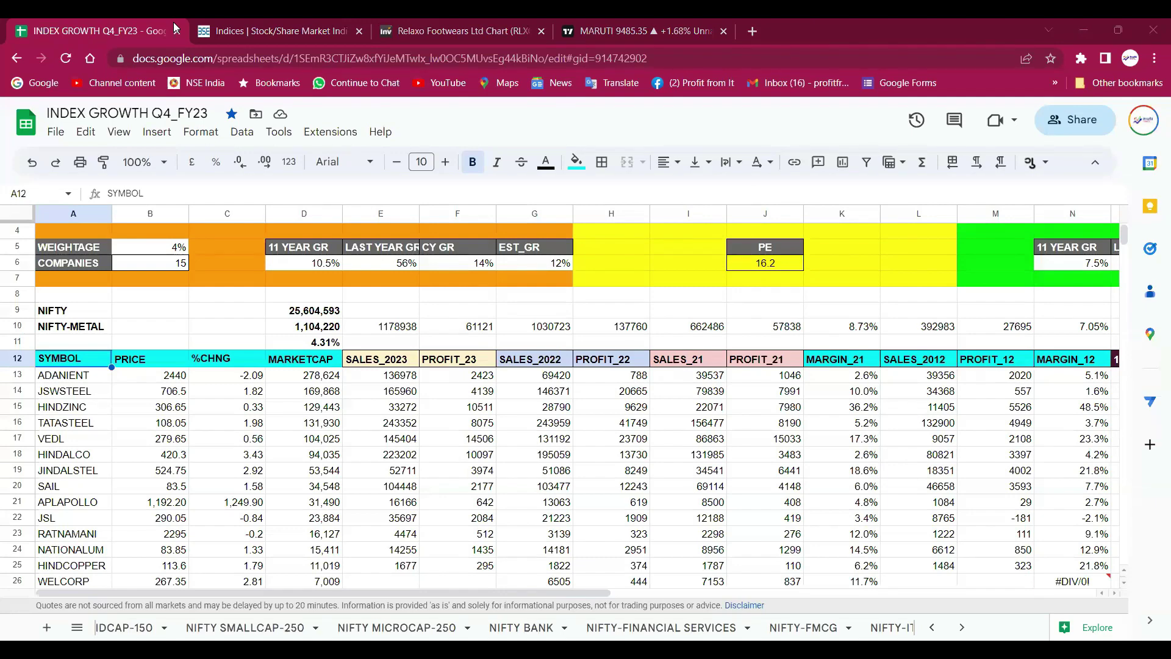
key("ctrl+3")
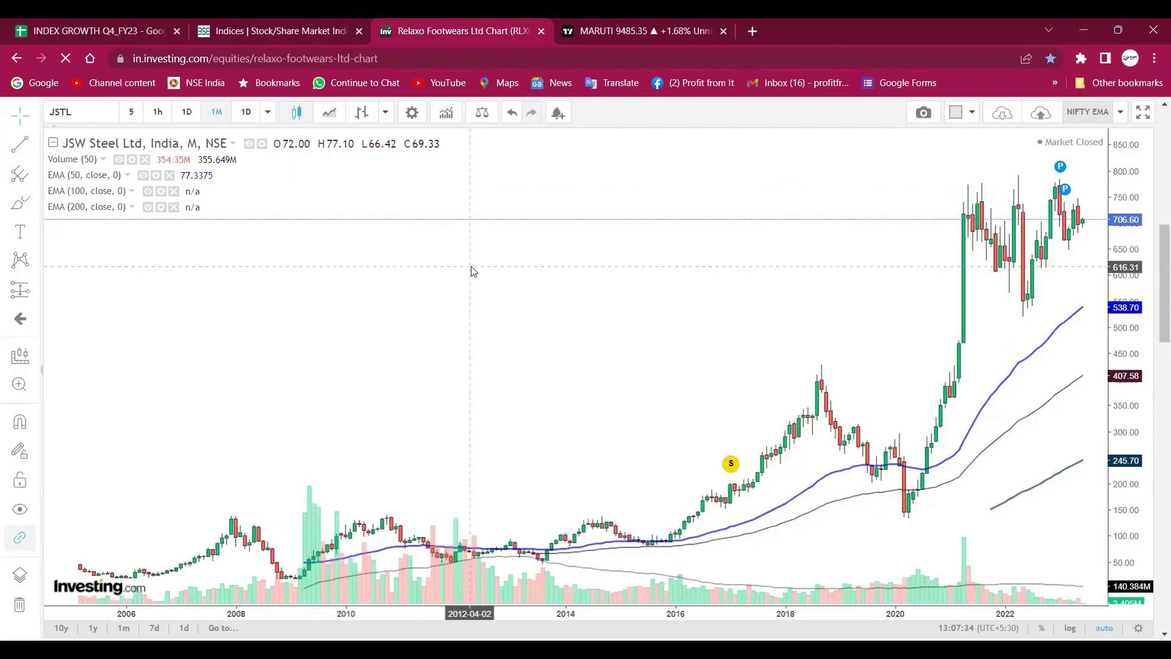
type("ADANI ENT")
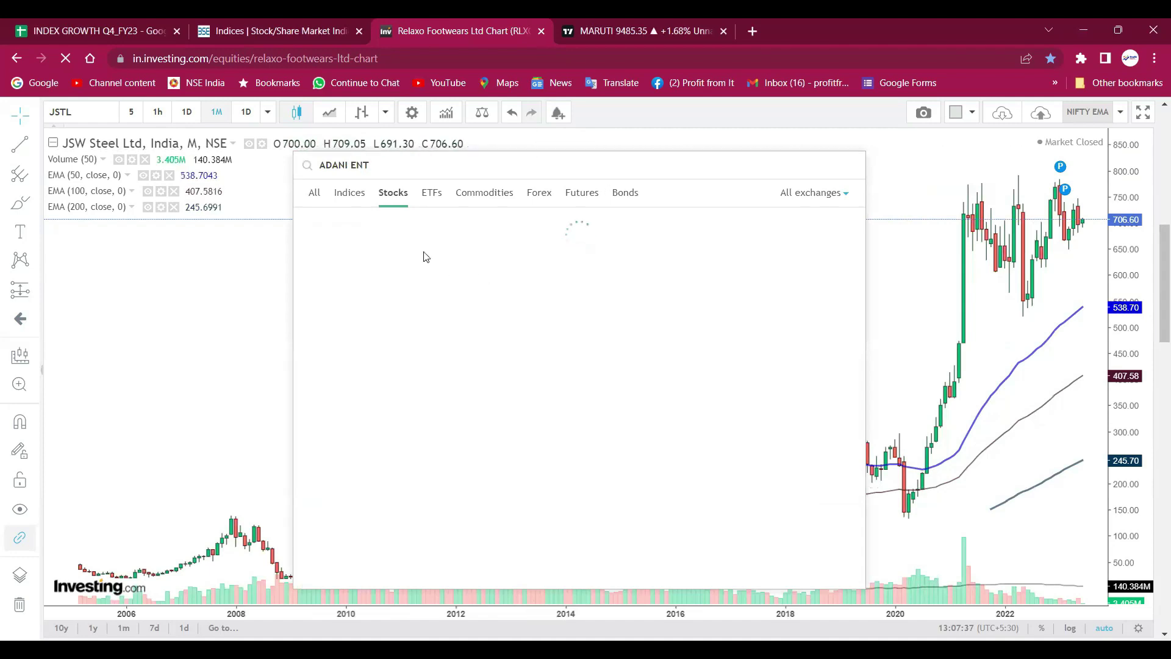
left_click(418, 228)
Mark Adani Enterprises' fall from its late-2022 peak, the gap back to that peak and the preceding rise with freehand strokes
scroll(627, 171, "up", 5)
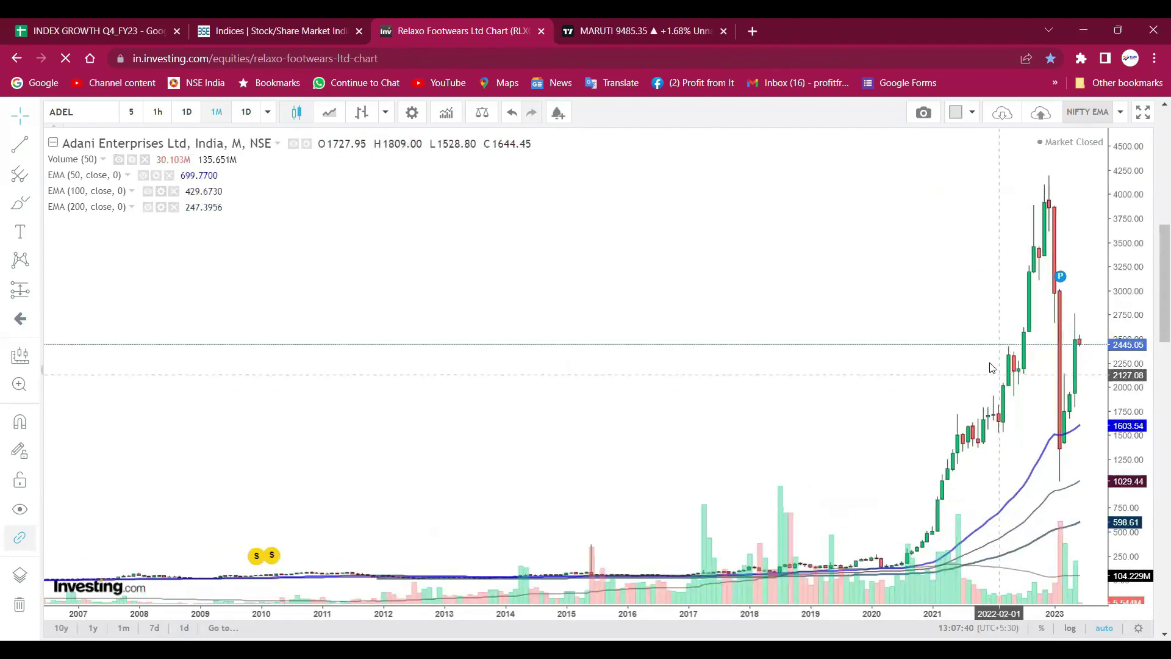
mouse_move(1013, 218)
left_mouse_down()
mouse_move(1002, 342)
mouse_move(1039, 454)
left_mouse_up()
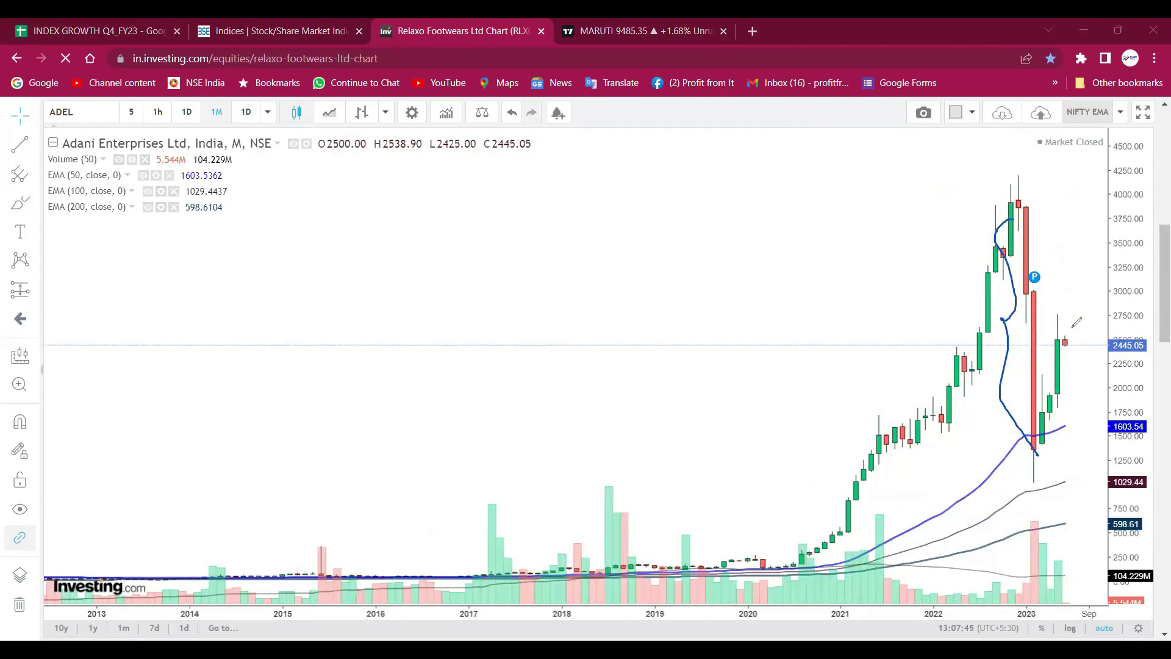
left_click_drag(1067, 325, 1073, 207)
mouse_move(1039, 160)
left_mouse_down()
mouse_move(1049, 178)
mouse_move(1091, 169)
left_mouse_up()
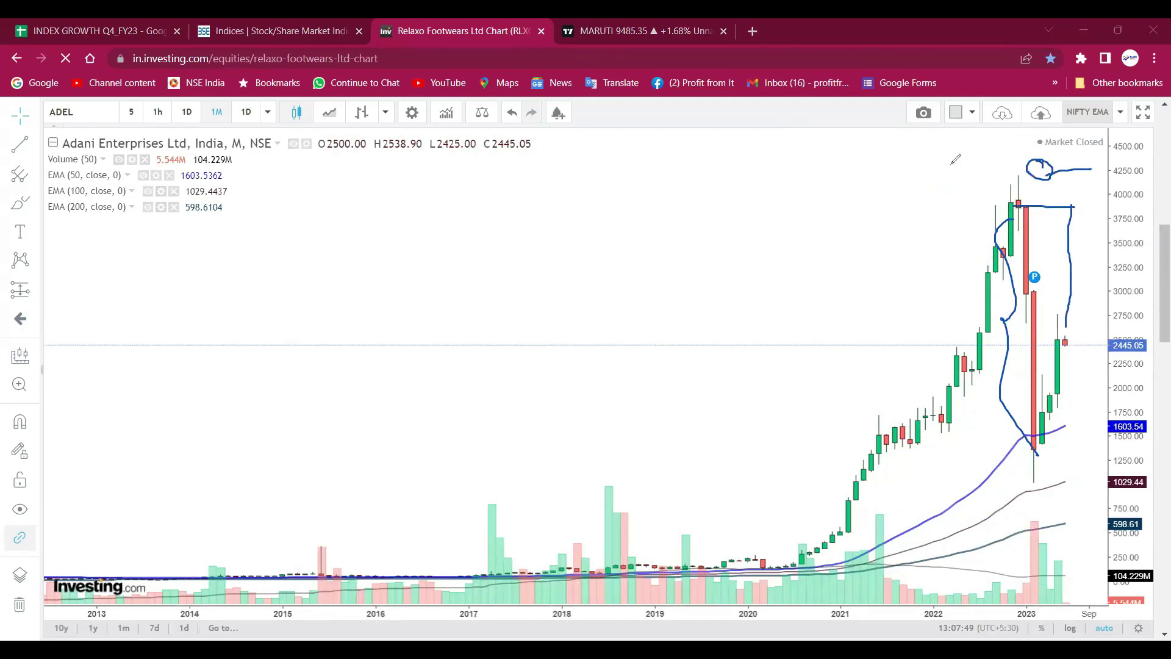
left_click_drag(951, 163, 1041, 162)
mouse_move(949, 191)
left_mouse_down()
mouse_move(850, 287)
mouse_move(814, 411)
left_mouse_up()
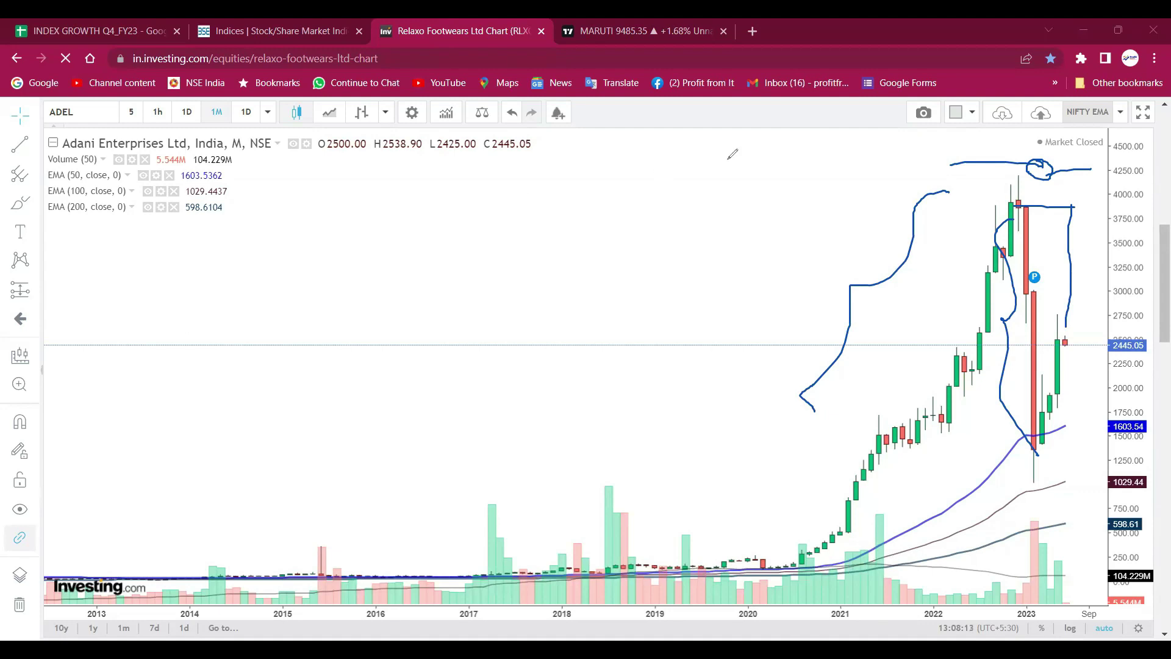
Replace the markings with a circle and arrow around Adani Enterprises' 2023 candles near the 50 EMA, and clear them
key("e")
mouse_move(1065, 391)
left_mouse_down()
mouse_move(1037, 412)
mouse_move(1084, 388)
left_mouse_up()
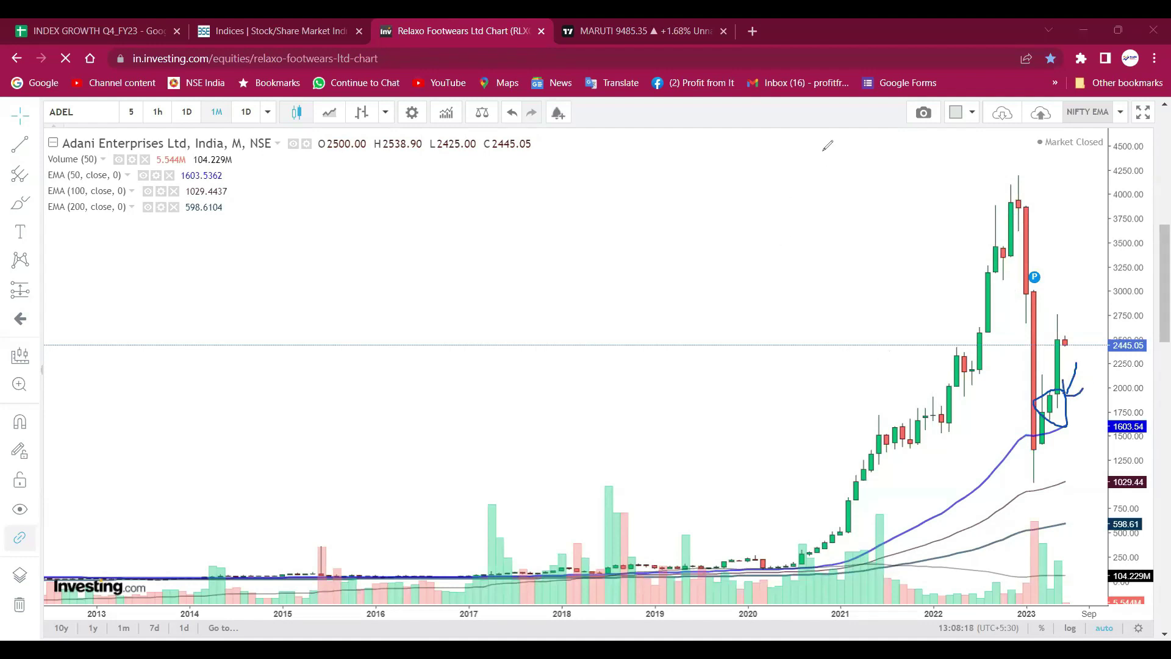
key("e")
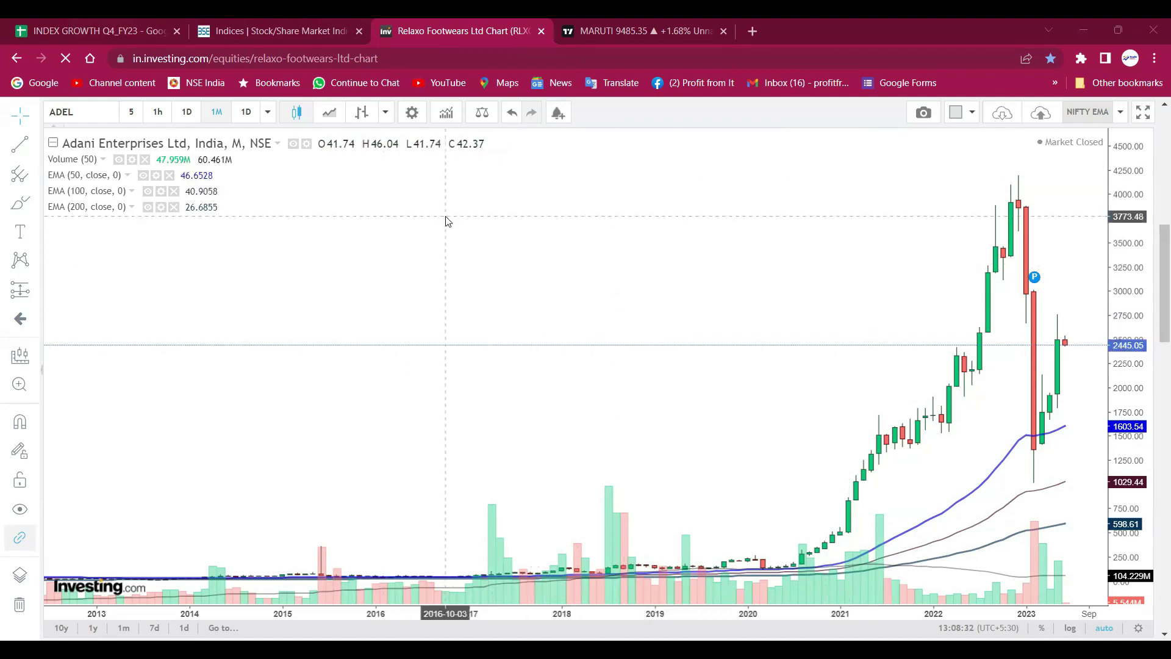
Search for vss, load Vardhman Special Steels' NSE monthly chart and draw an upward arrow beneath its 2022–2023 rise
type("vss")
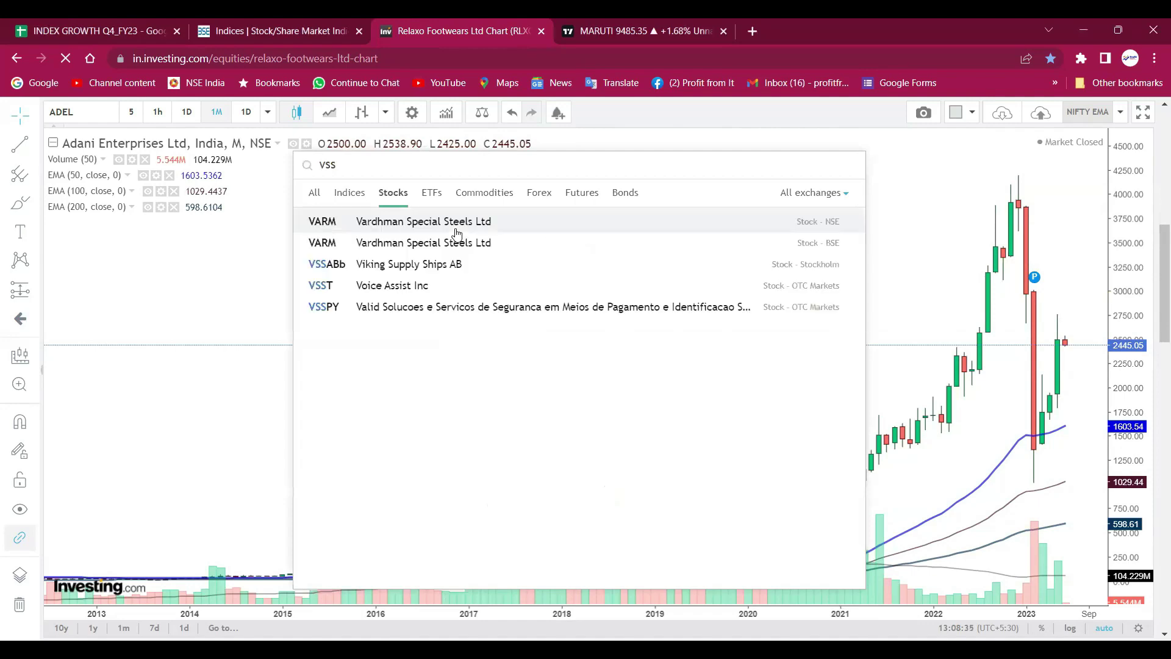
left_click(454, 227)
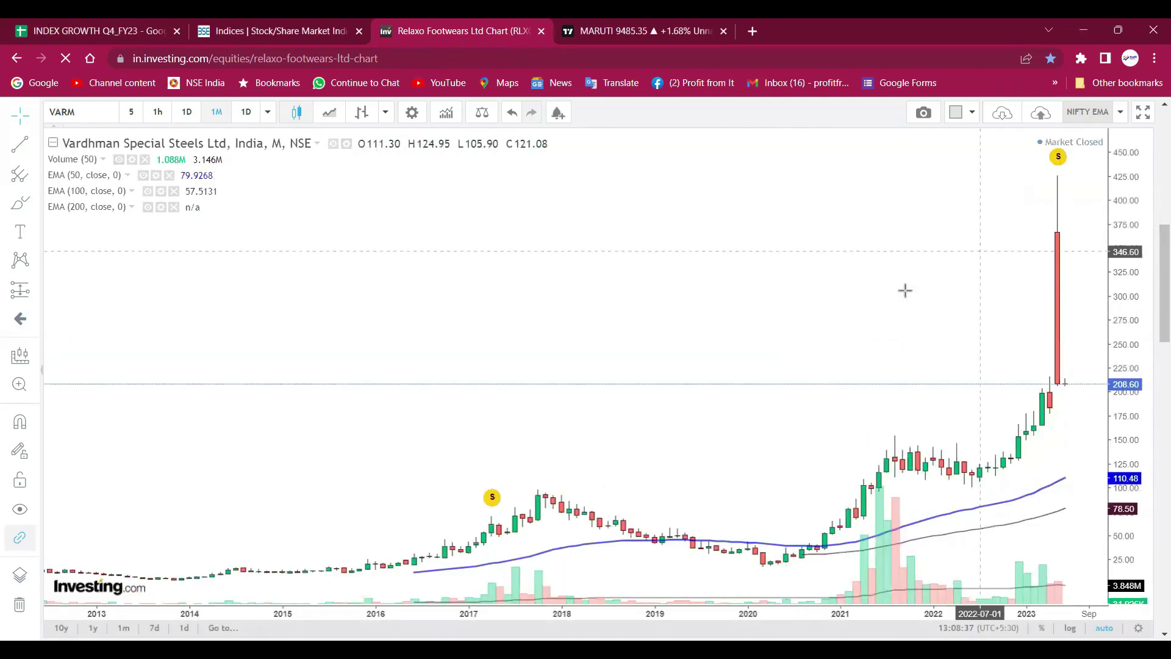
scroll(745, 289, "down", 3)
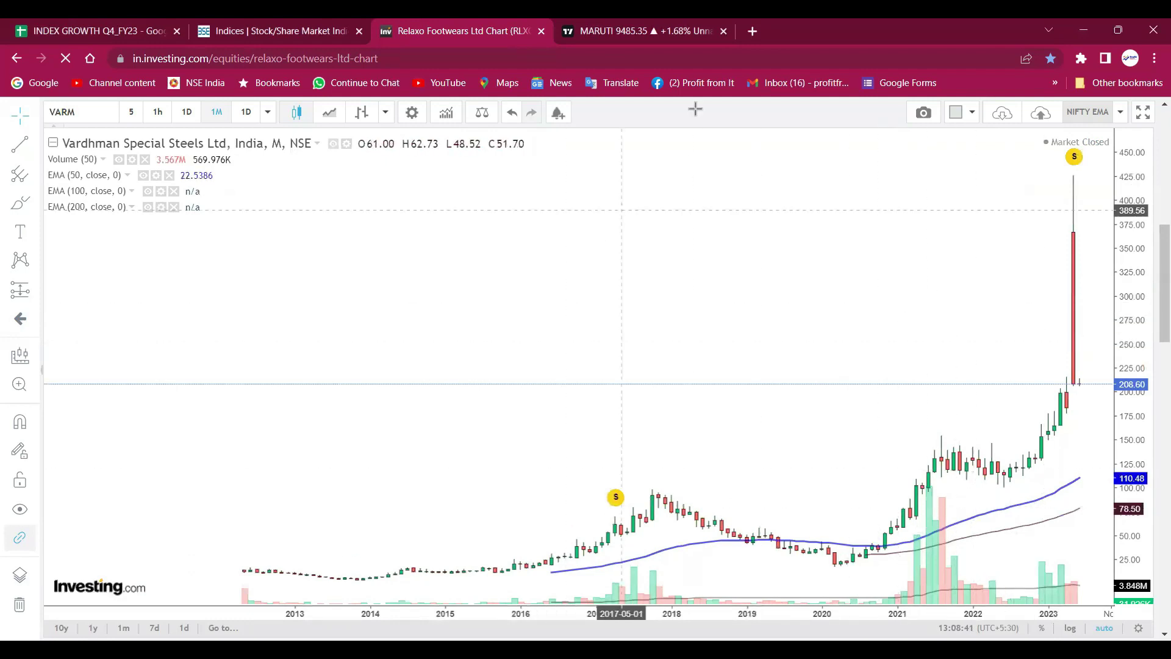
left_click_drag(968, 488, 1083, 418)
left_click_drag(1067, 413, 1106, 434)
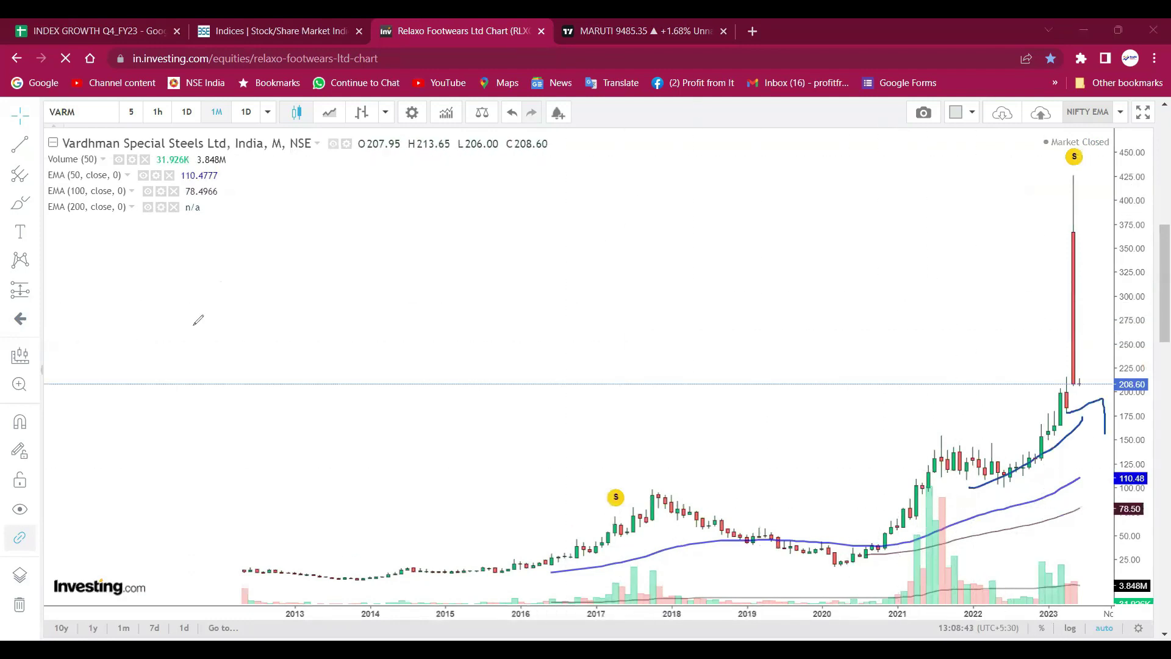
Handwrite the letters N, S and J in the chart's empty area and enclose them with linked outlines
mouse_move(195, 313)
left_mouse_down()
mouse_move(242, 261)
mouse_move(282, 286)
left_mouse_up()
left_click(335, 264)
mouse_move(426, 214)
left_mouse_down()
mouse_move(411, 271)
mouse_move(462, 192)
left_mouse_up()
left_click_drag(242, 241, 129, 328)
mouse_move(273, 270)
left_mouse_down()
mouse_move(369, 275)
mouse_move(385, 291)
left_mouse_up()
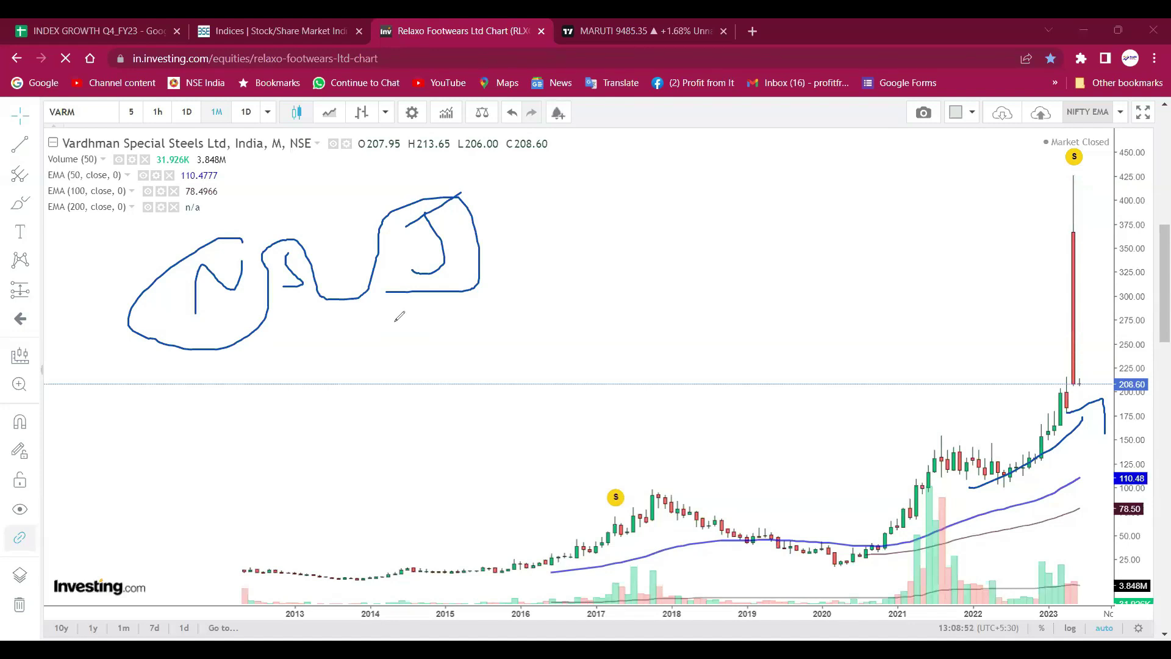
Draw an arrow from a circled mark to a second group of handwritten letters and enclose that group
mouse_move(755, 220)
left_mouse_down()
mouse_move(712, 242)
mouse_move(757, 247)
mouse_move(761, 265)
mouse_move(833, 318)
mouse_move(844, 349)
left_mouse_up()
mouse_move(909, 267)
left_mouse_down()
mouse_move(929, 286)
mouse_move(975, 274)
mouse_move(992, 242)
mouse_move(974, 240)
left_mouse_up()
left_click(1035, 250)
mouse_move(1009, 223)
left_mouse_down()
mouse_move(1010, 258)
mouse_move(945, 301)
left_mouse_up()
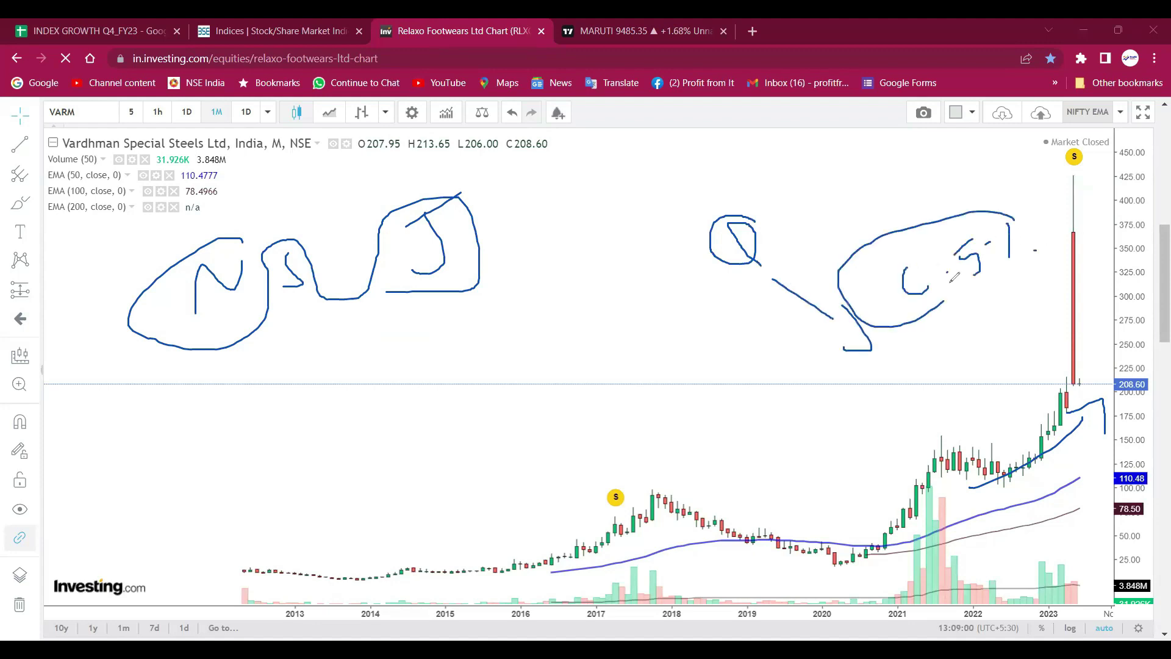
Circle Vardhman Special Steels' 2017–2020 decline and clear all the markings from the chart
mouse_move(858, 536)
left_mouse_down()
mouse_move(812, 506)
mouse_move(673, 557)
left_mouse_up()
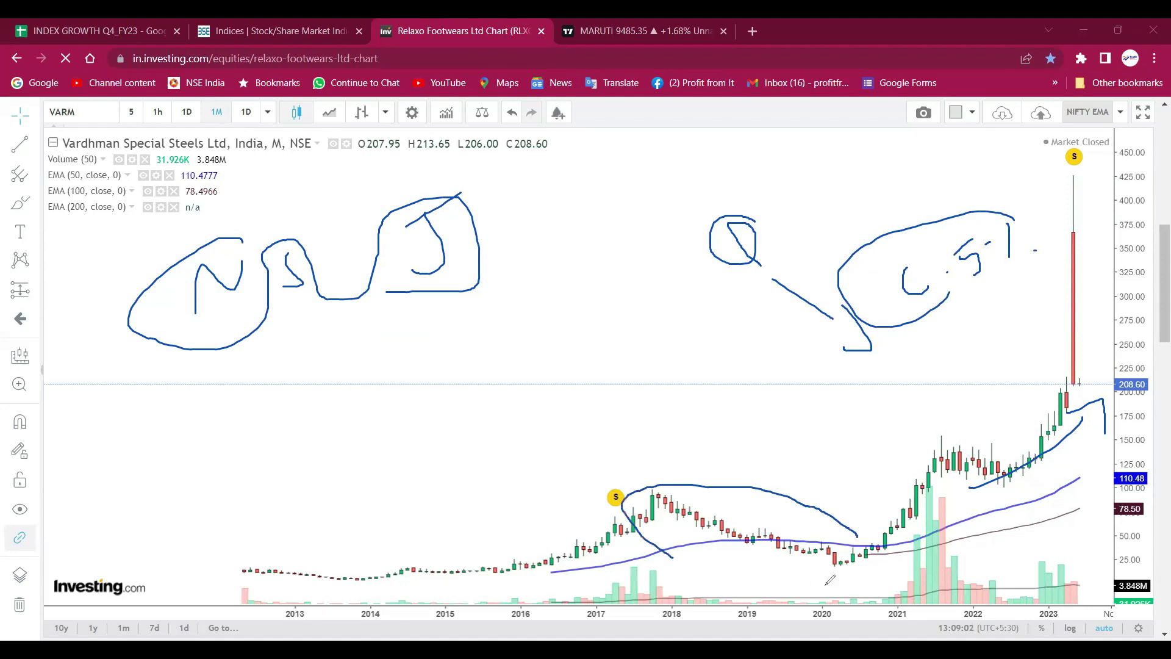
left_click_drag(830, 580, 849, 522)
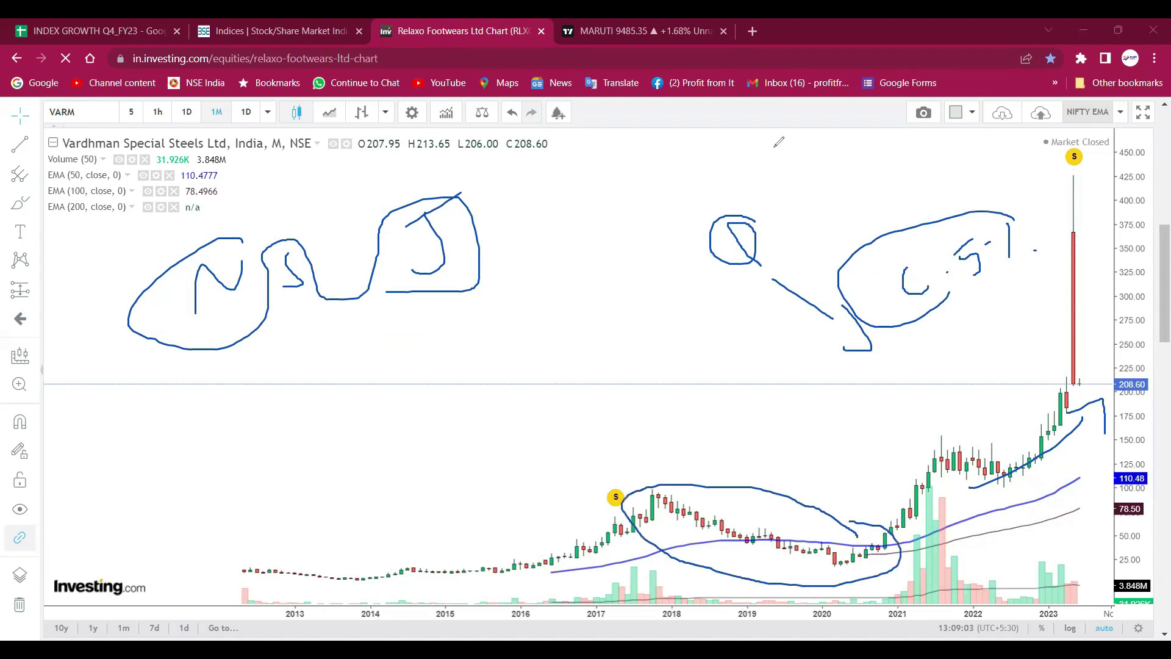
key("e")
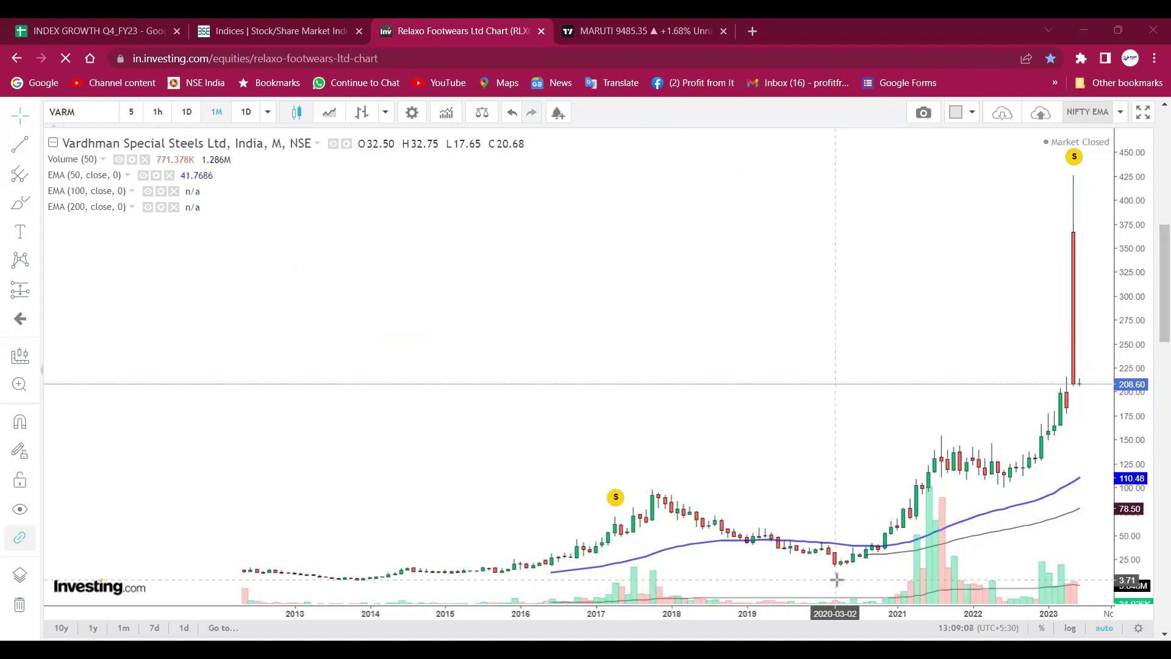
Circle the Vardhman Special Steels name in the chart header, point an arrow at it and clear the markings
scroll(852, 488, "down", 3)
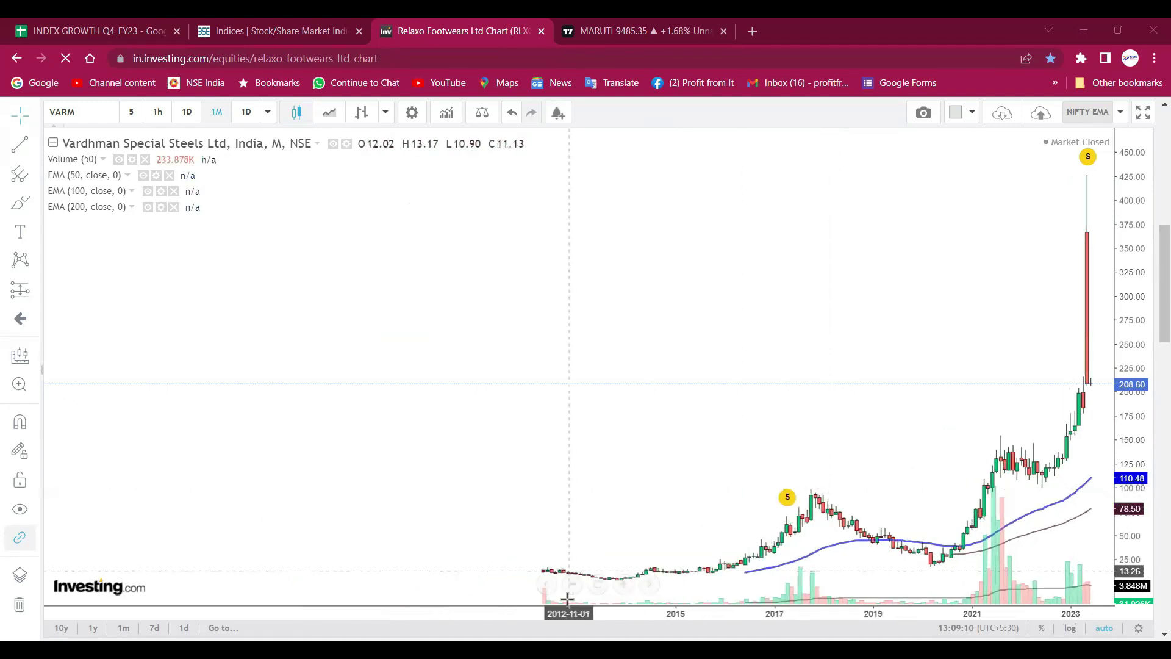
scroll(356, 311, "up", 2)
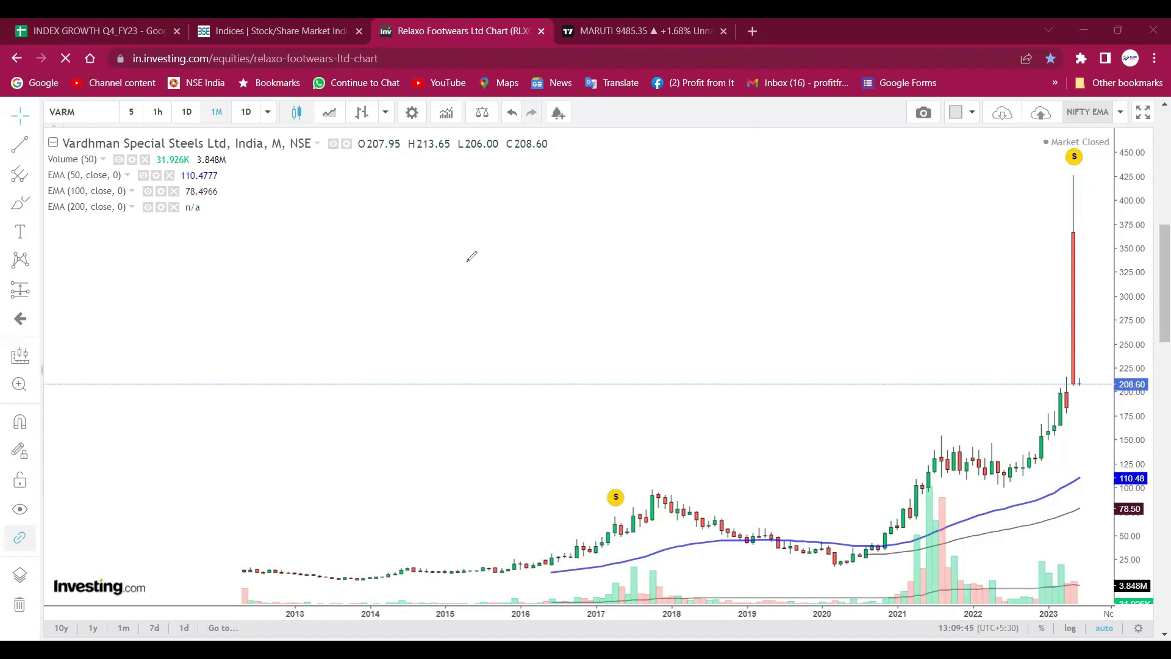
mouse_move(234, 136)
left_mouse_down()
mouse_move(111, 142)
mouse_move(174, 177)
mouse_move(233, 124)
left_mouse_up()
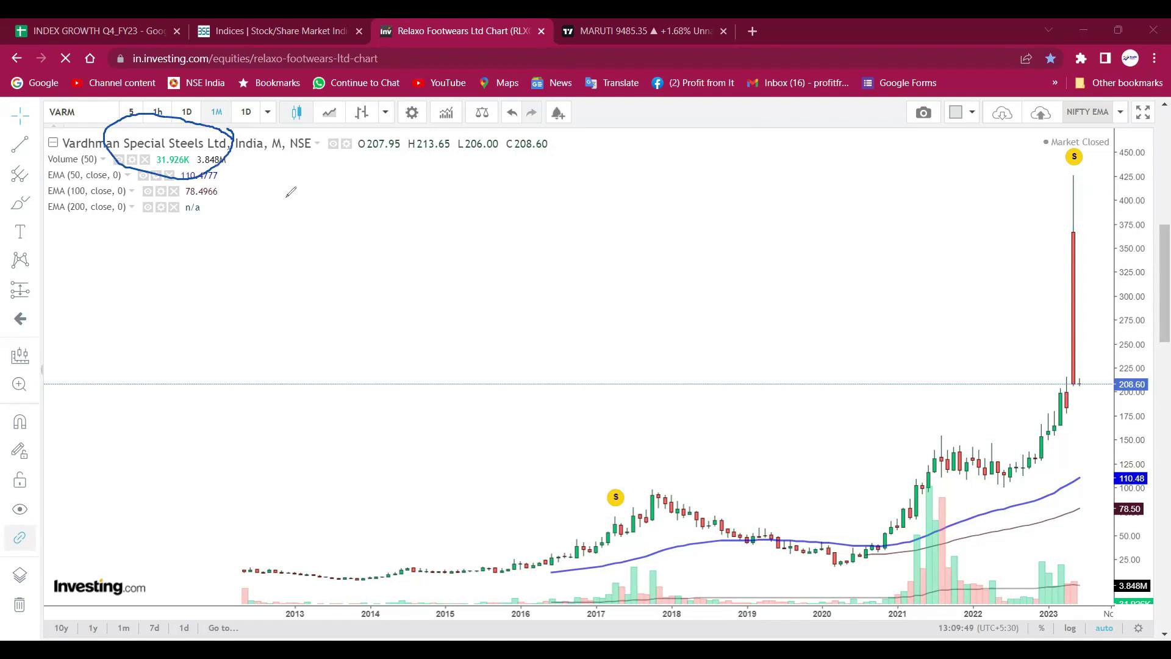
mouse_move(396, 242)
left_mouse_down()
mouse_move(247, 194)
mouse_move(207, 153)
mouse_move(220, 158)
left_mouse_up()
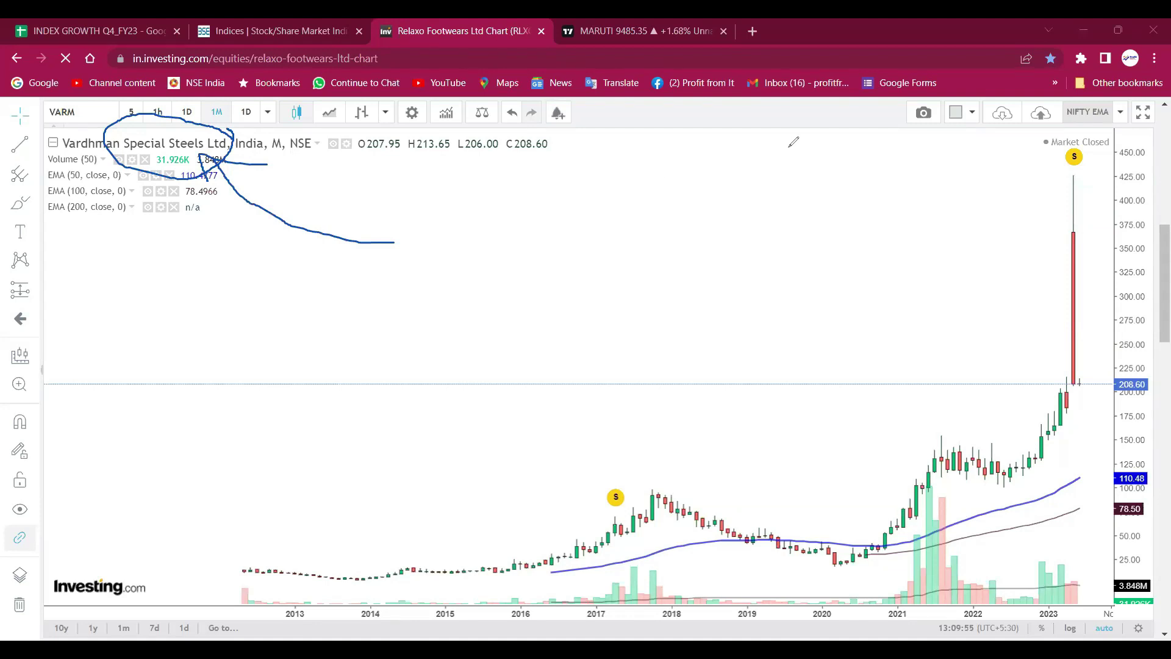
key("e")
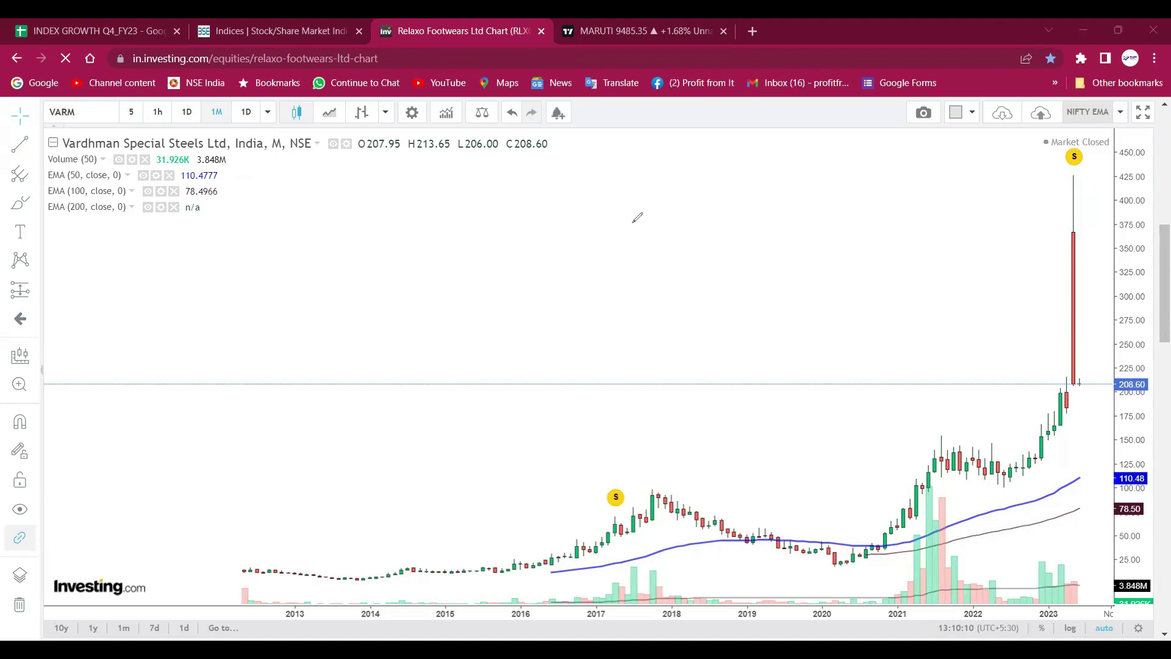
Handwrite CONC in the empty area of Vardhman Special Steels' chart, enclose it with an oval and clear the markings
mouse_move(633, 222)
left_mouse_down()
mouse_move(621, 255)
mouse_move(663, 232)
mouse_move(684, 242)
mouse_move(726, 236)
mouse_move(616, 191)
mouse_move(742, 211)
left_mouse_up()
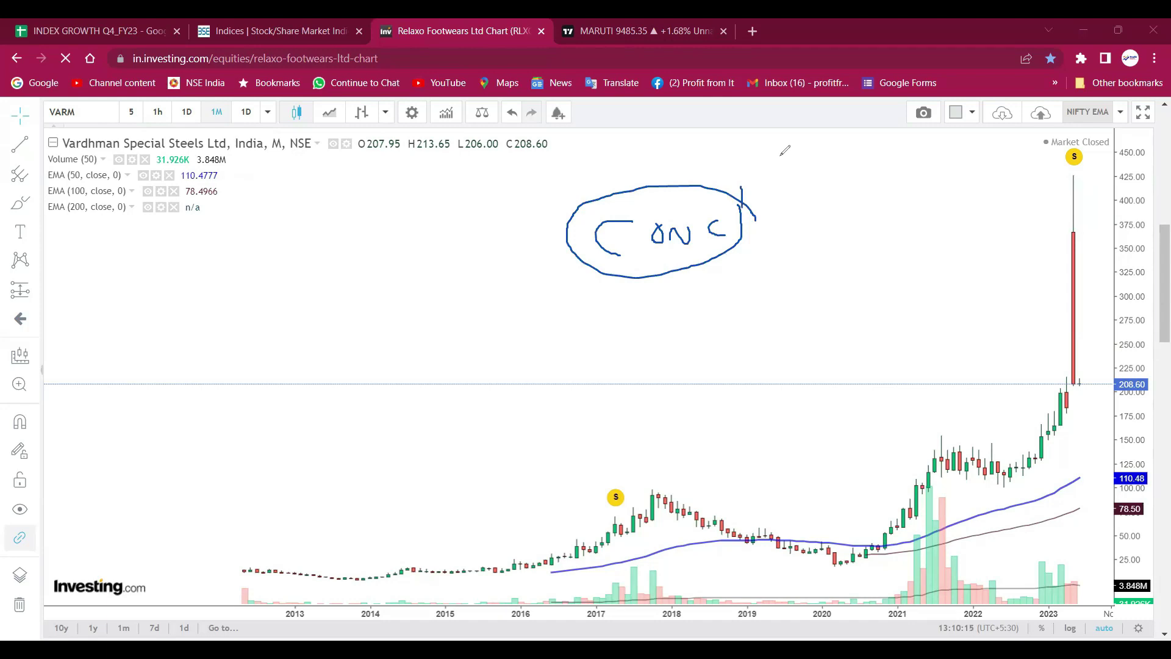
key("Escape")
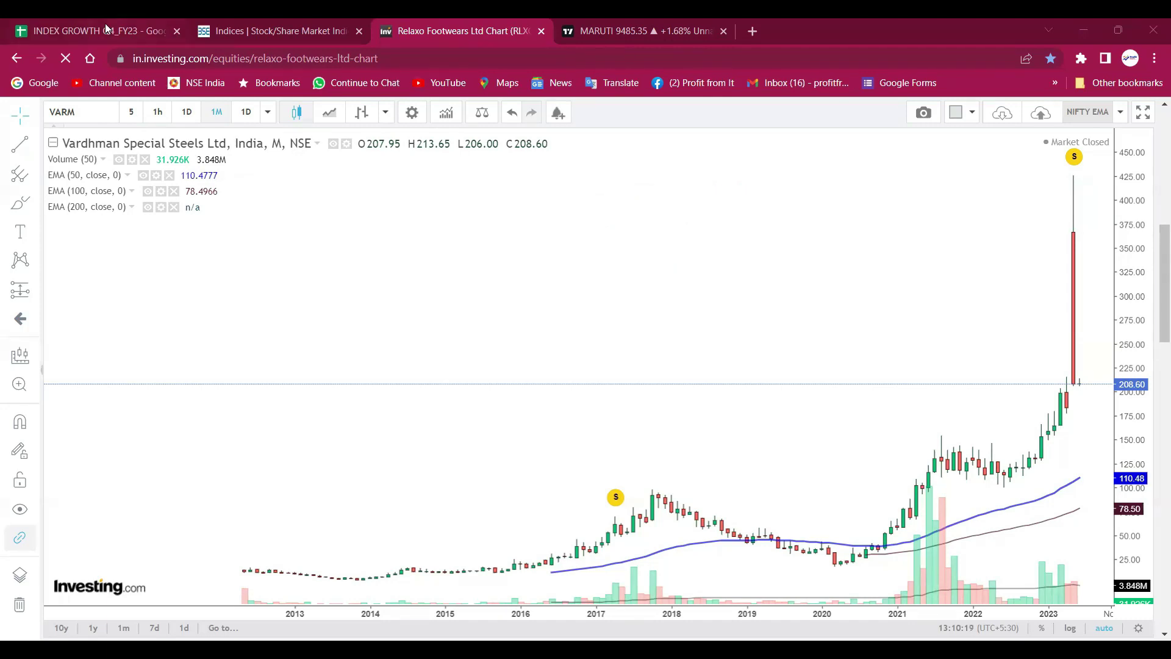
Consult the INDEX GROWTH Q4_FY23 spreadsheet and examine National Aluminum's monthly chart, narrowed to about 2012–2023
left_click(105, 28)
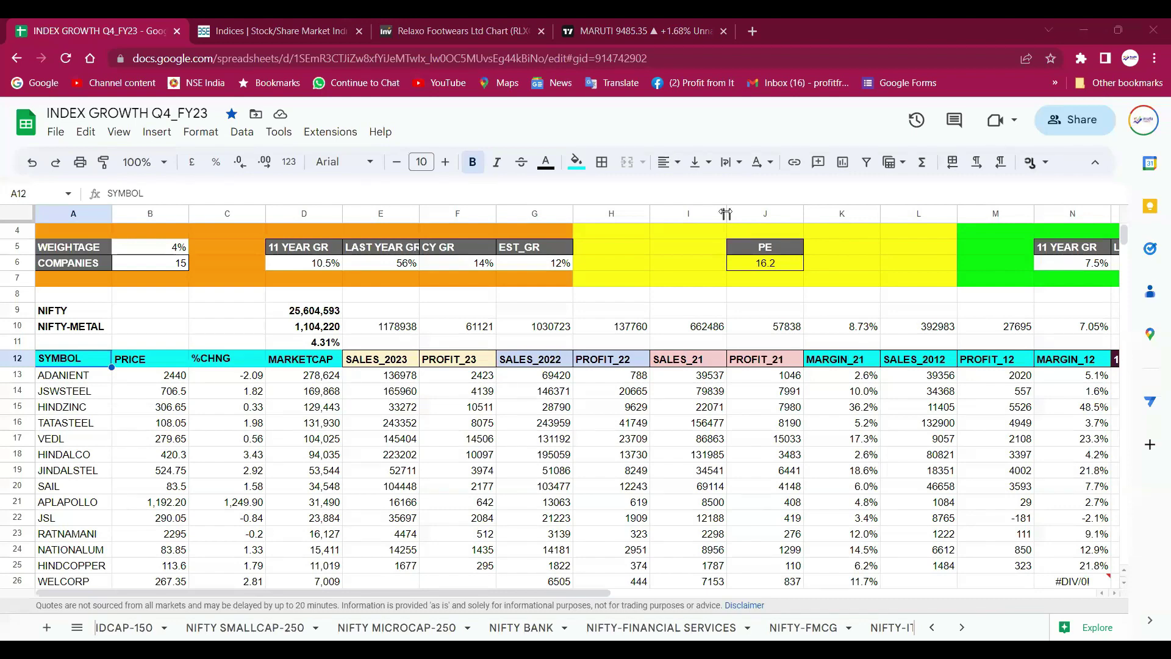
key("ctrl+3")
scroll(659, 265, "down", 3)
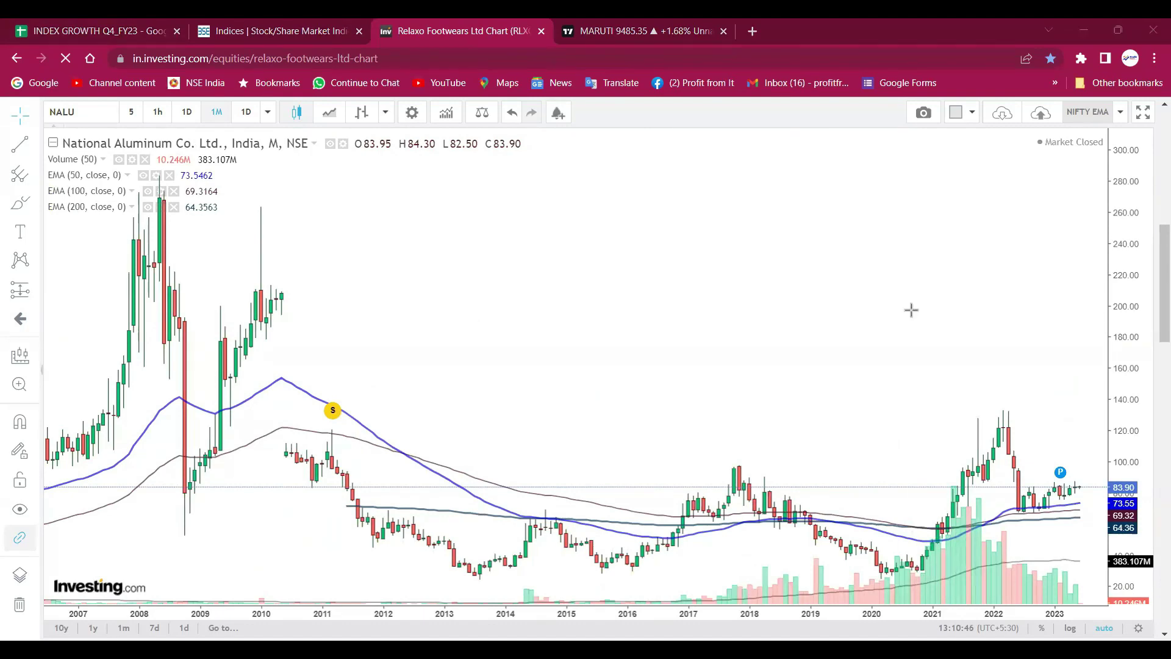
scroll(913, 310, "up", 1)
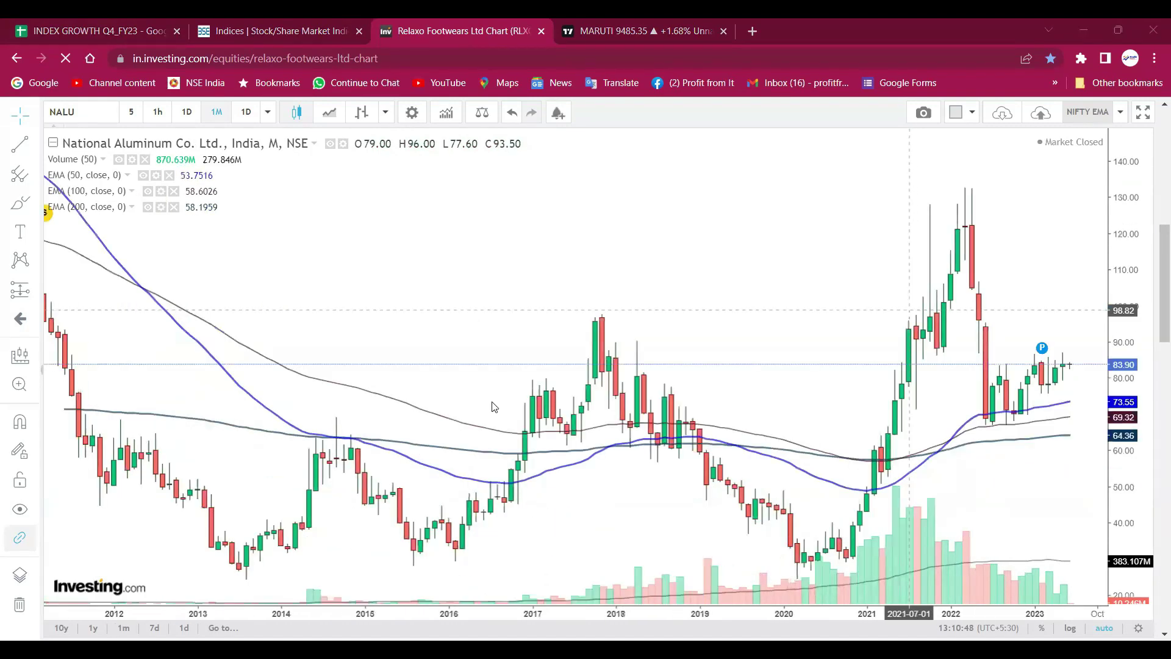
Circle National Aluminum's 10-year sales growth in the NIFTY-METAL sheet and draw a curve from it to the current-year growth columns
key("ctrl+1")
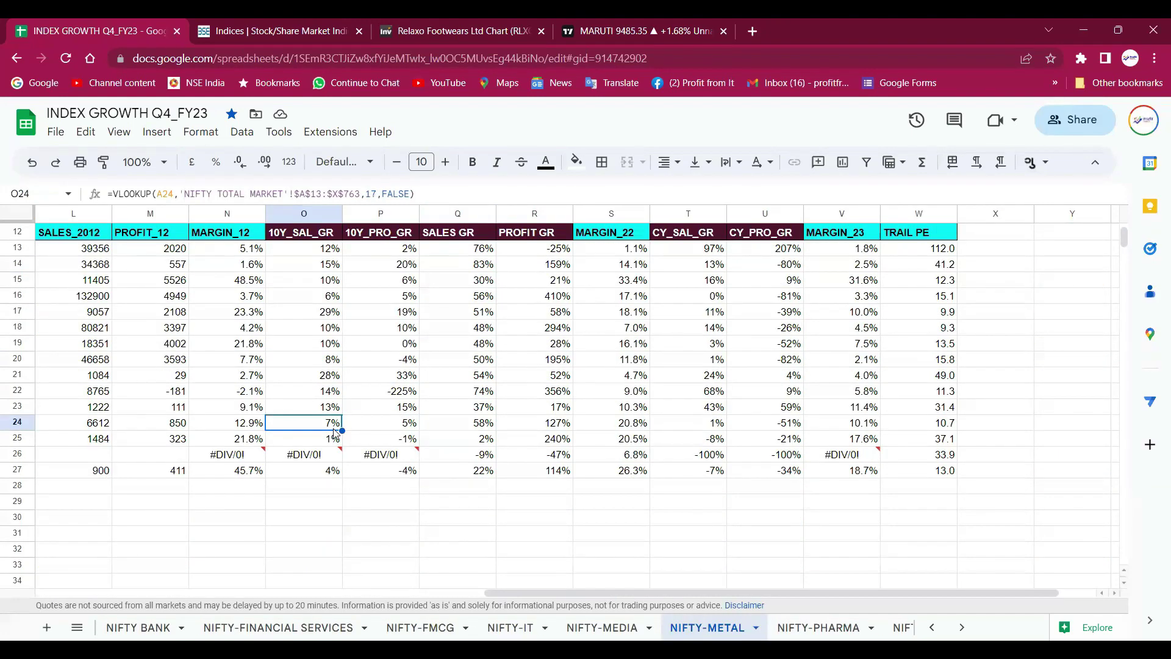
left_click_drag(356, 408, 360, 413)
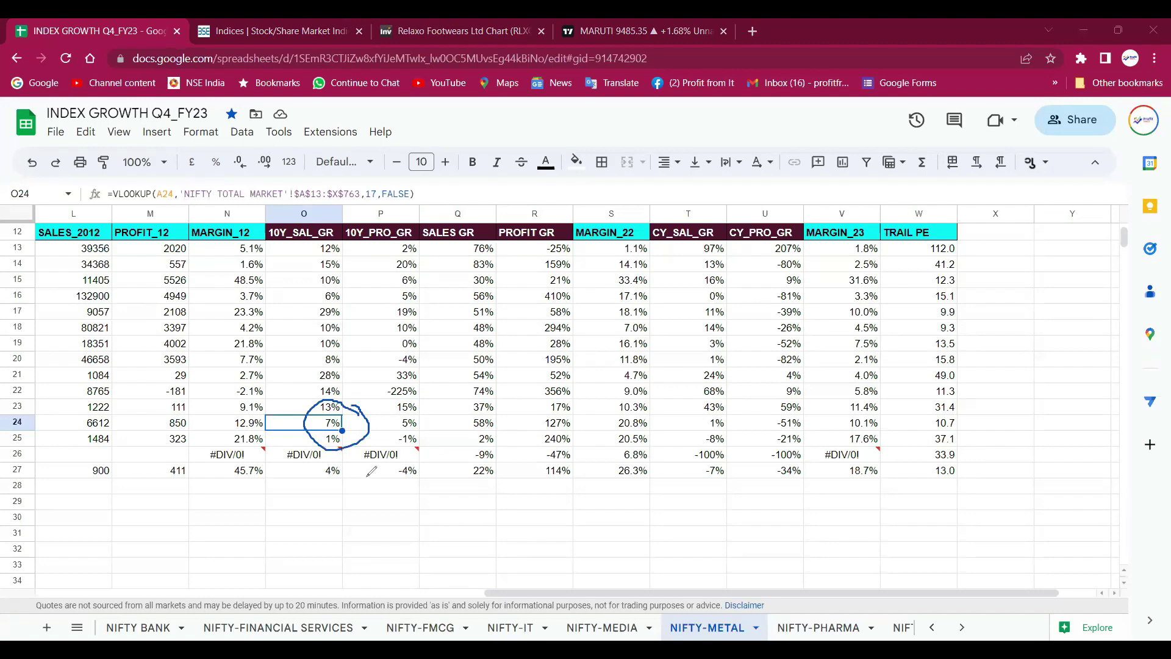
mouse_move(336, 441)
left_mouse_down()
mouse_move(415, 528)
mouse_move(650, 495)
mouse_move(791, 524)
mouse_move(805, 514)
left_mouse_up()
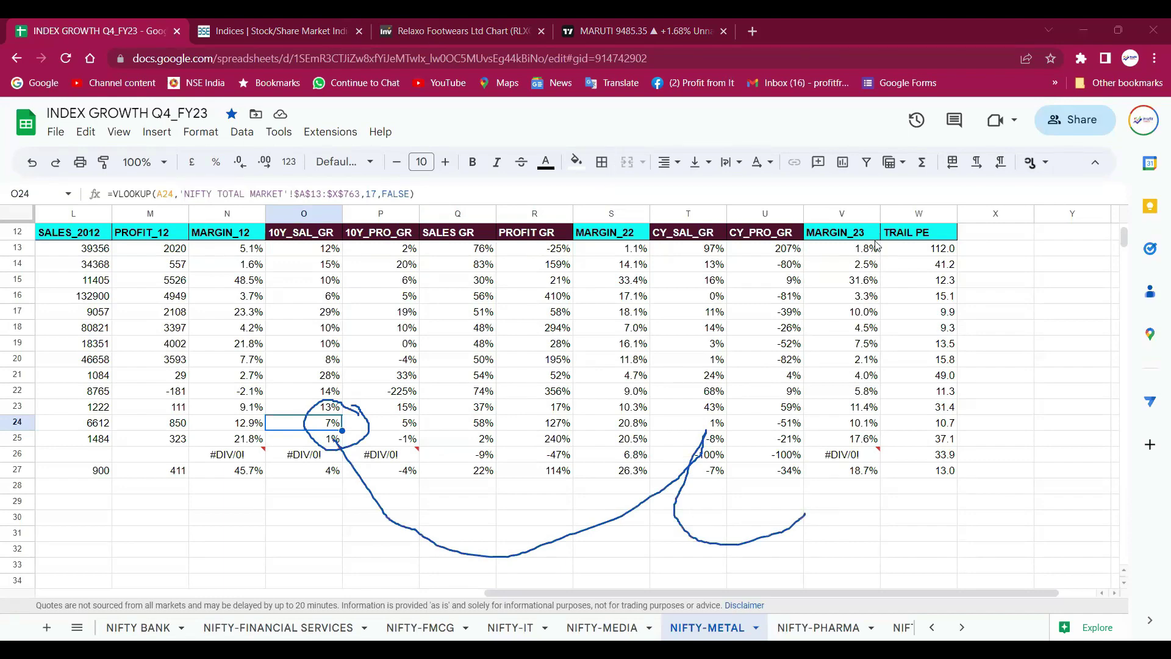